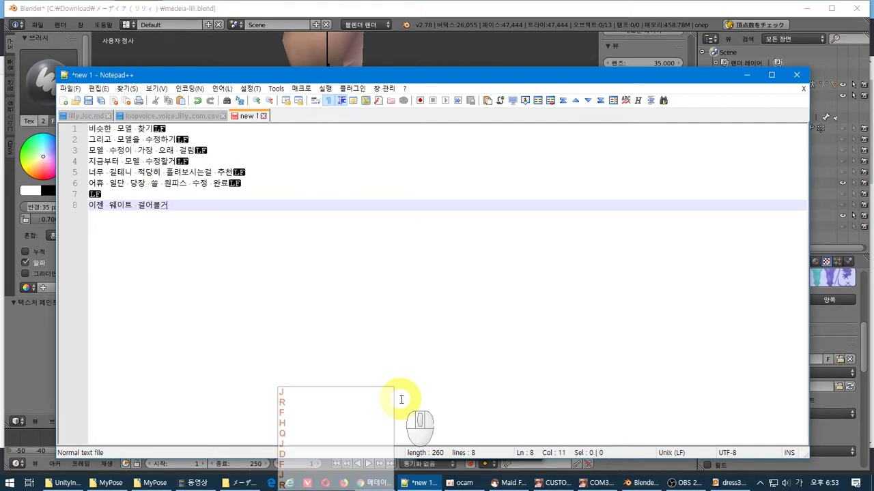
Add a new last line to the notes reading "여기서부턴 좀 엉망징창으로 진행될수 있음".
key("Return")
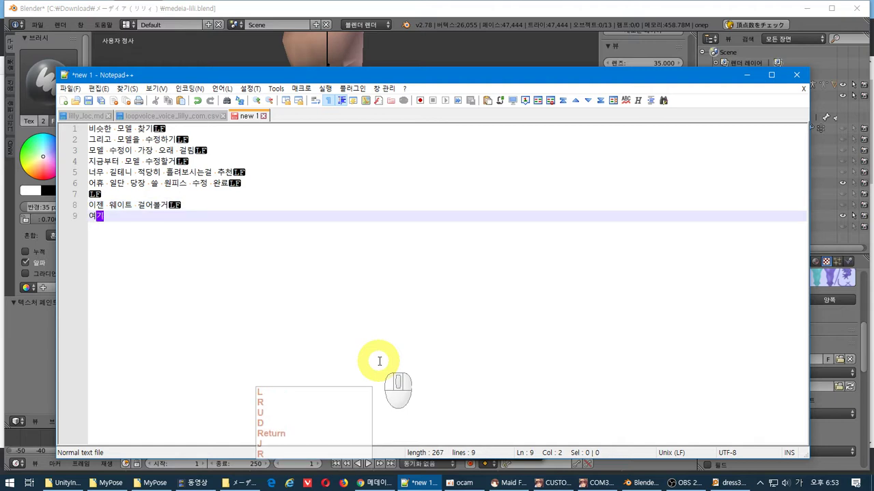
type("여기서붙")
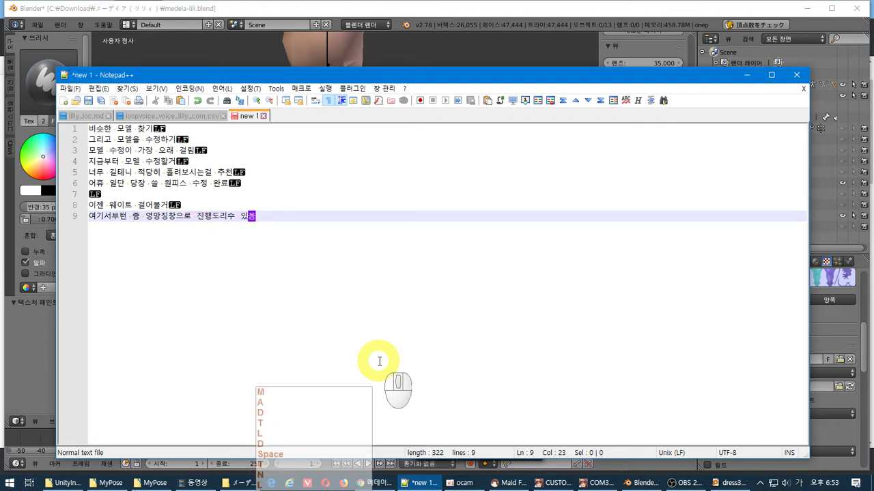
key("BackSpace")
key("BackSpace")
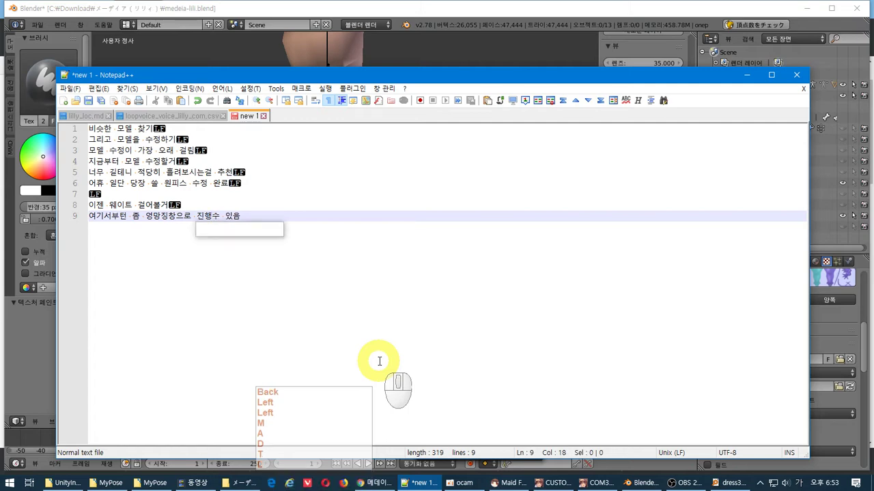
type("될")
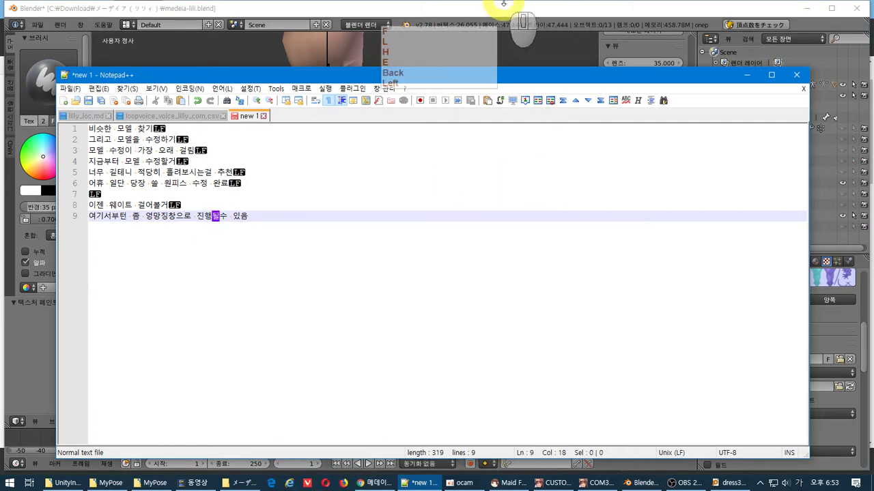
Switch to Blender and make the hidden dress345_onep mesh visible.
left_click(507, 6)
middle_click_drag(464, 259, 471, 276)
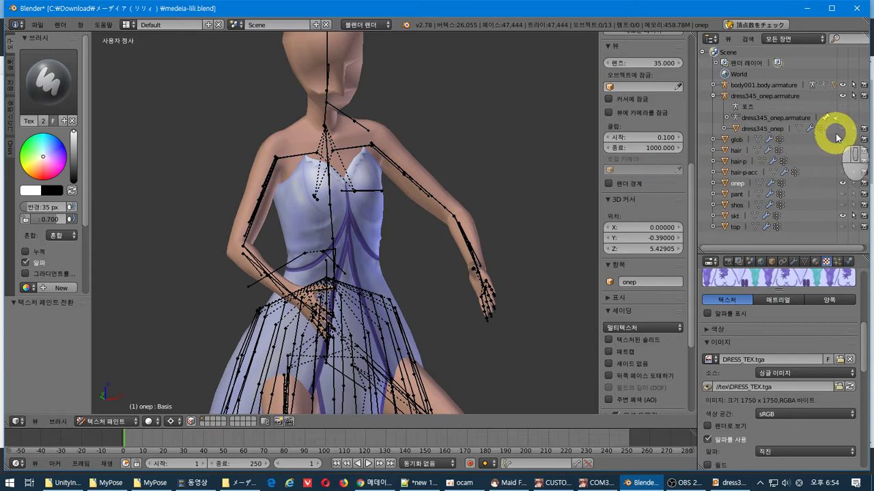
left_click(841, 128)
middle_click_drag(409, 312, 414, 277)
scroll(414, 277, "up", 5)
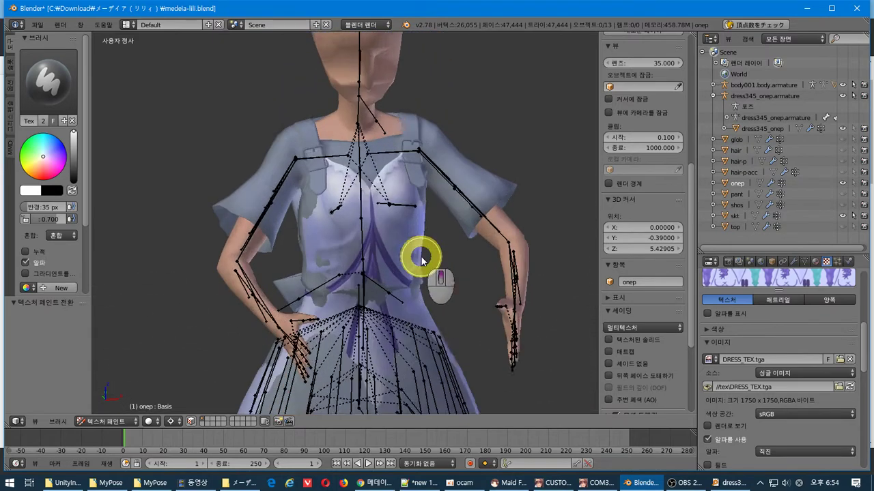
Select the dress345_onep mesh on the character and enter Edit Mode.
right_click(471, 195)
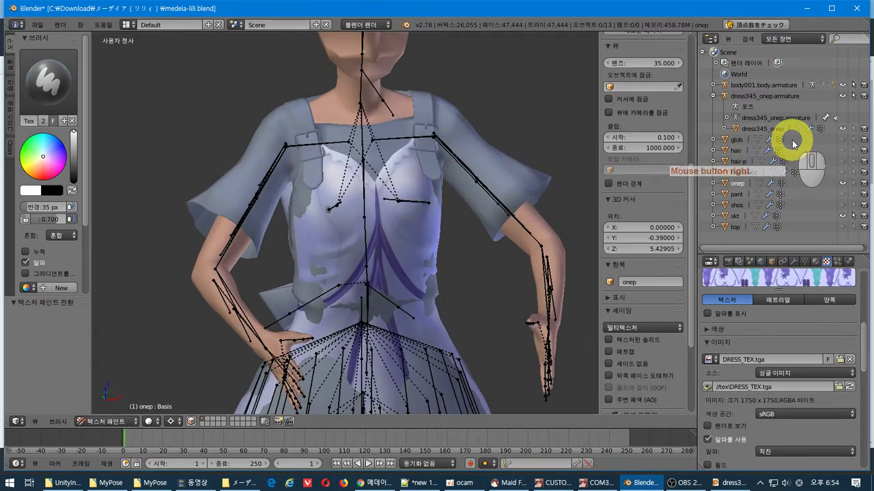
right_click(853, 134)
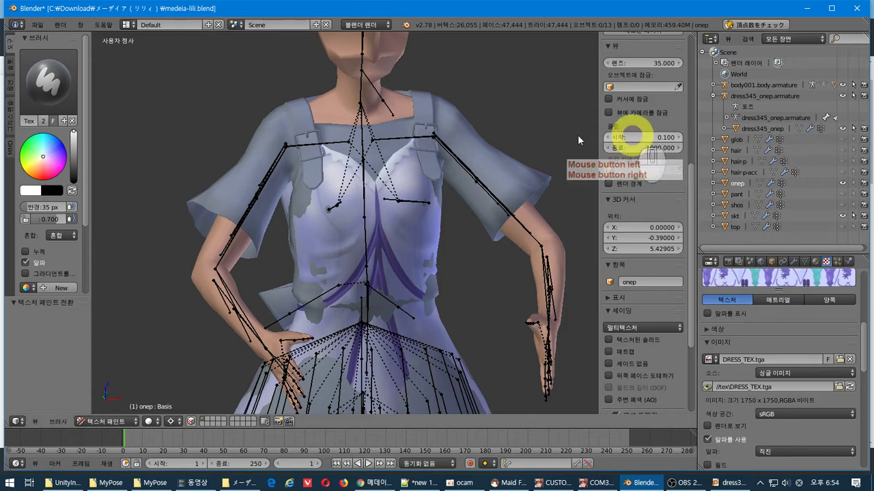
right_click(491, 176)
key("Tab")
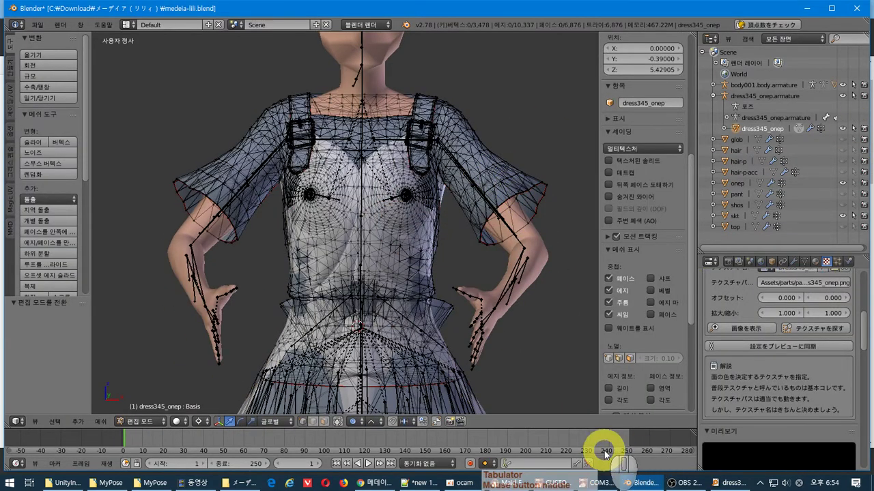
In Notepad++, add a line reading "웨이트 복사할건데 필요없는 부분이 복사되는걸 막기위해 복사해올족의 모델을 삭제".
key("alt+Tab")
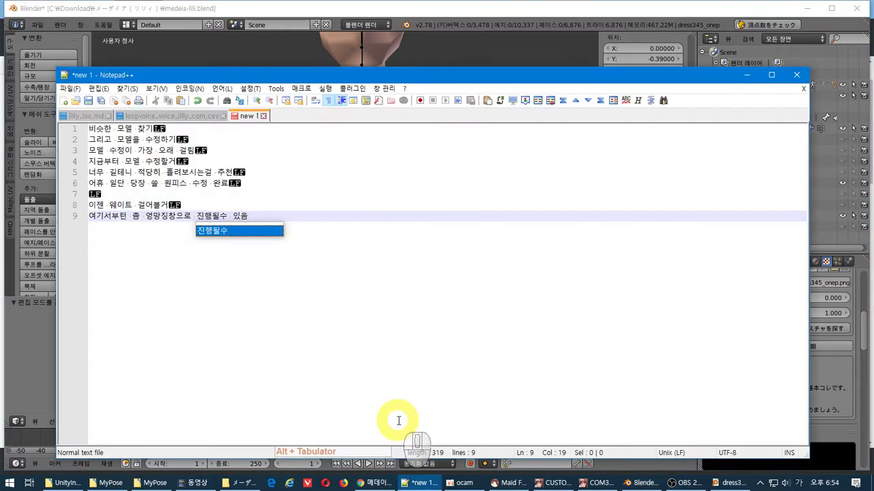
key("End")
key("Return")
type("ㅇ")
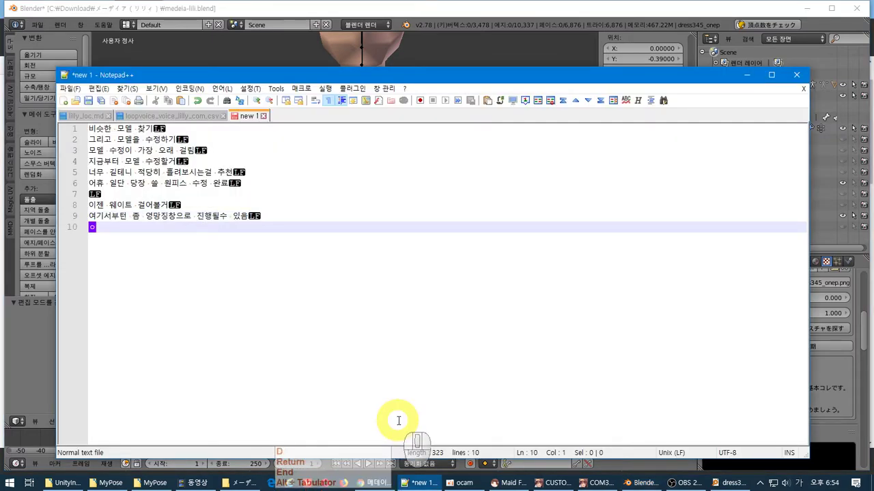
type("웨이트 복사할건데 필요없는 부분이 복사되는걸 막기위해")
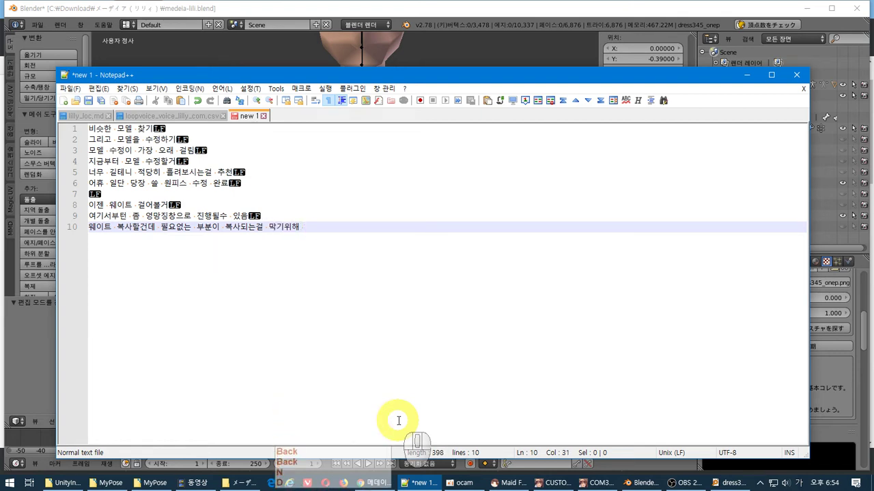
type("복상해")
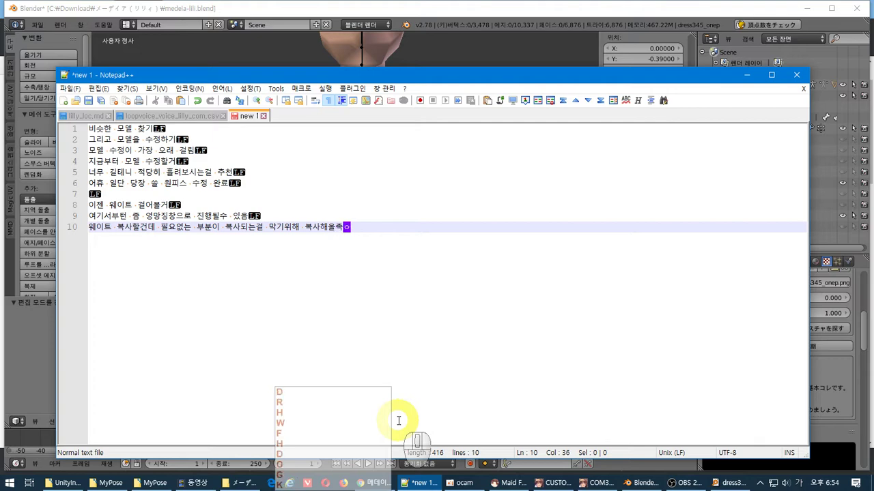
type("올쪽의 모델을 ")
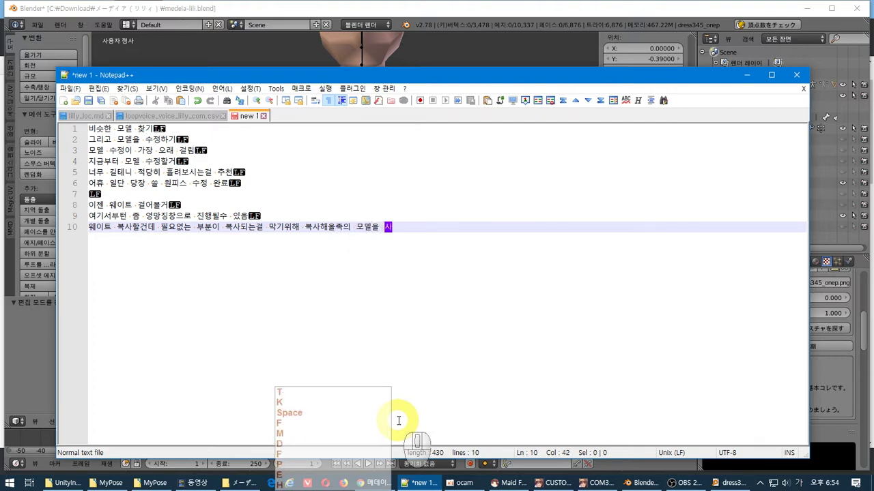
type("삭제")
Back in Blender, box-select all the hem vertices of the character's right sleeve on dress345_onep.
key("alt+Tab")
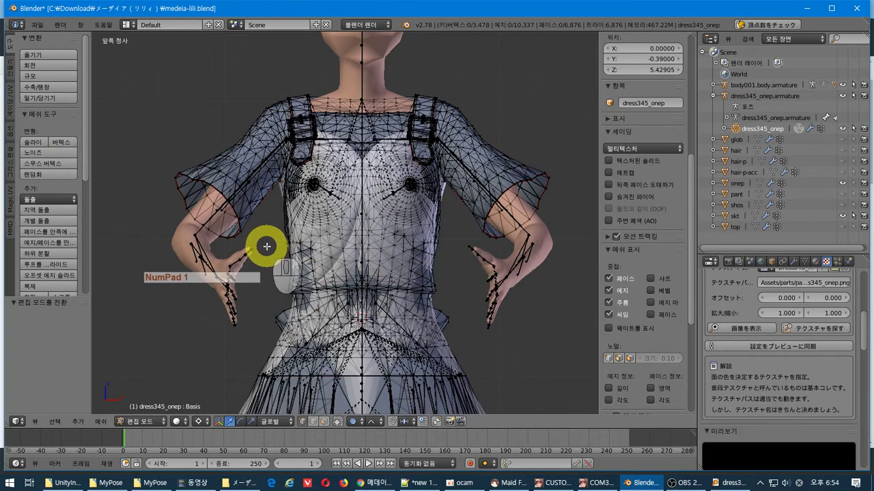
middle_click_drag(264, 244, 197, 201)
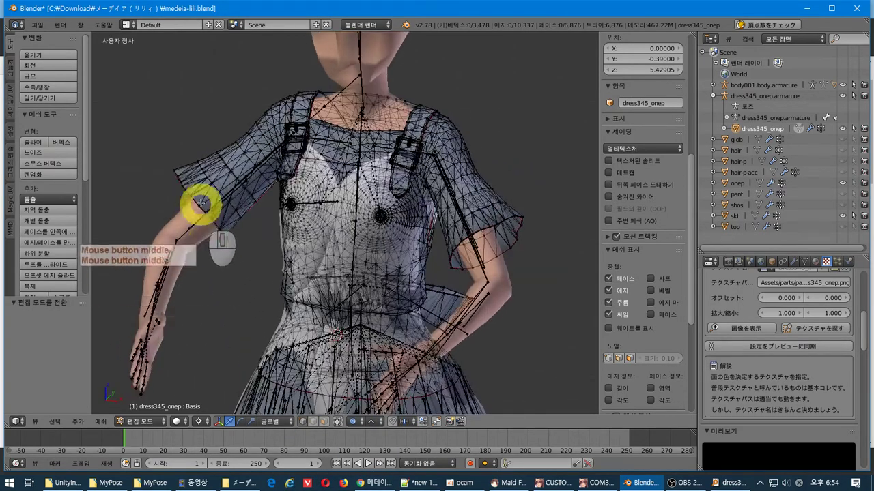
key("b")
left_click_drag(188, 164, 150, 228)
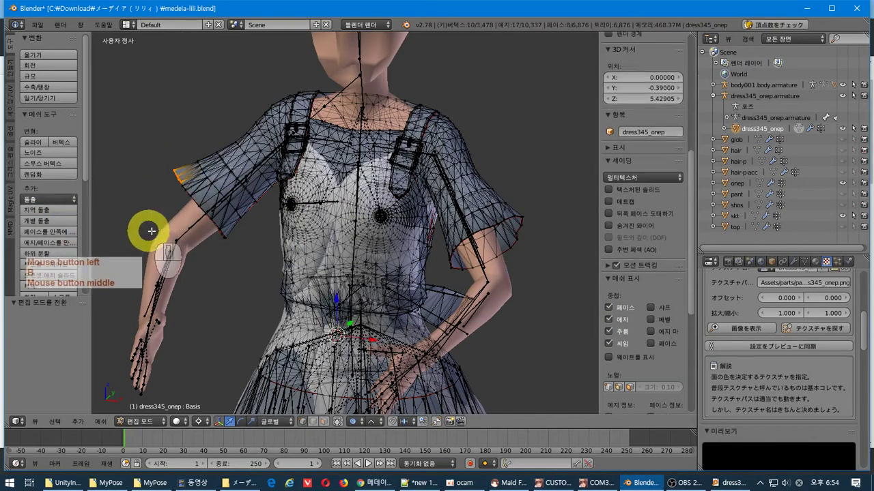
key("Right")
key("Right")
key("Right")
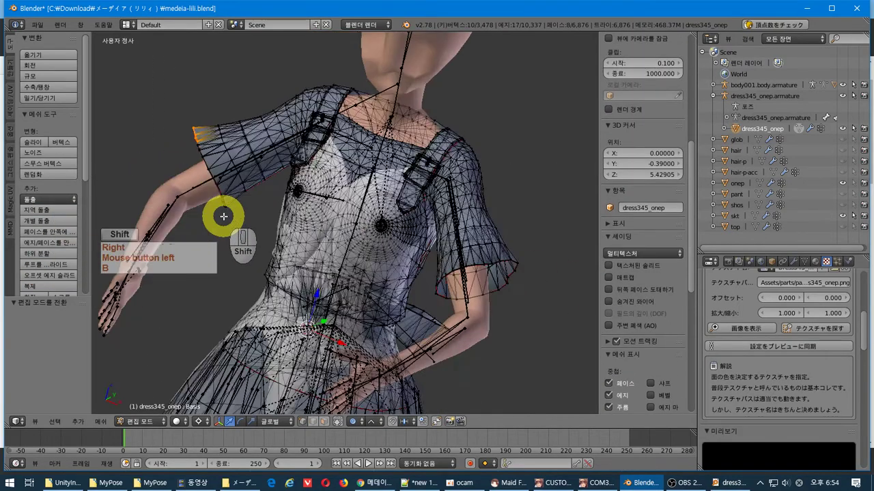
key("b")
left_click_drag(229, 149, 270, 61)
Add the hem vertices of the character's left sleeve to the selection with a box selection.
middle_click_drag(276, 137, 371, 332)
key("b")
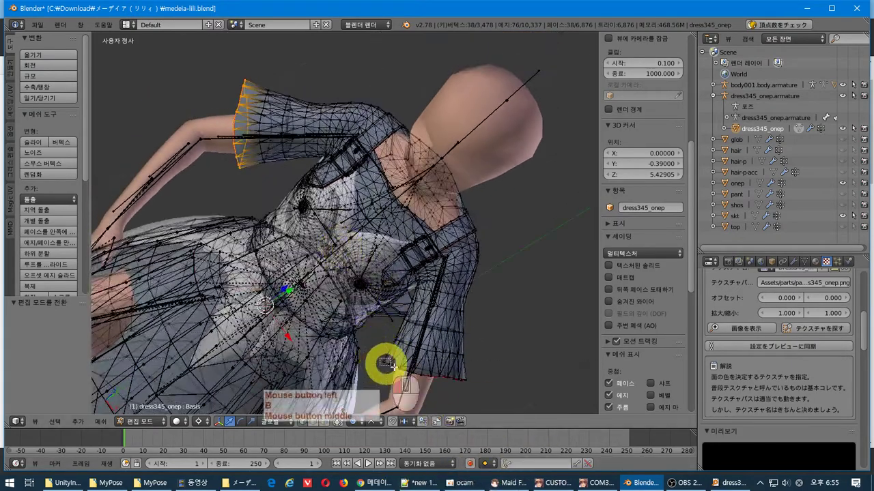
left_click_drag(380, 358, 488, 398)
middle_click_drag(498, 399, 523, 393)
Grow the selection four times from both hems up the sleeves toward the shoulders.
key("KP_1")
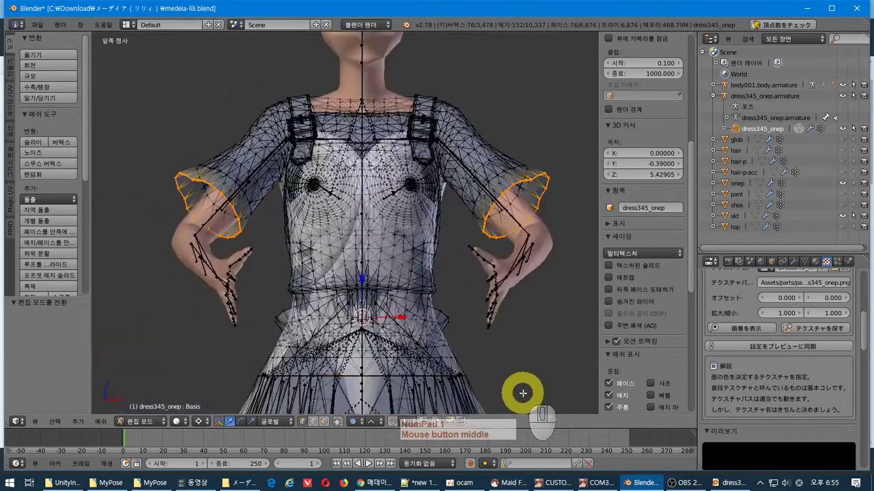
key("ctrl+KP_Add")
key("ctrl+KP_Add")
key("ctrl+KP_Add")
key("ctrl+KP_Add")
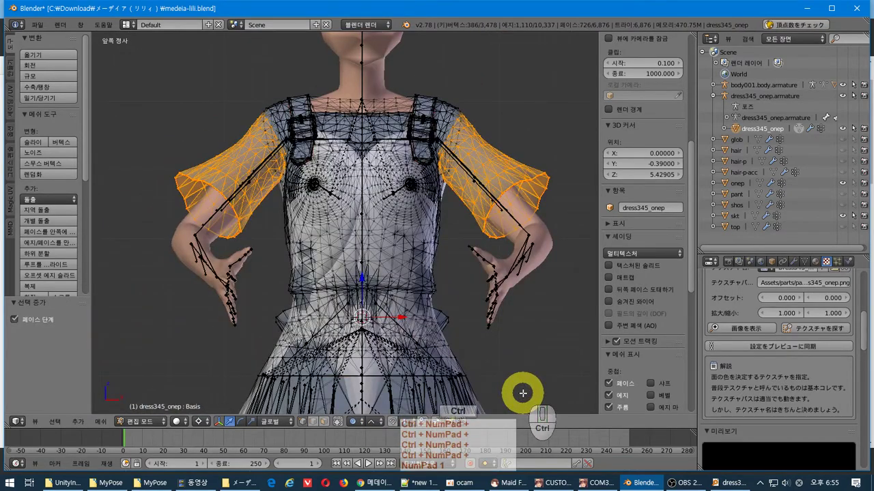
Try deleting the selected sleeve vertices up to the shoulders, and undo the deletion.
middle_click_drag(432, 278, 436, 234)
scroll(436, 234, "up", 6)
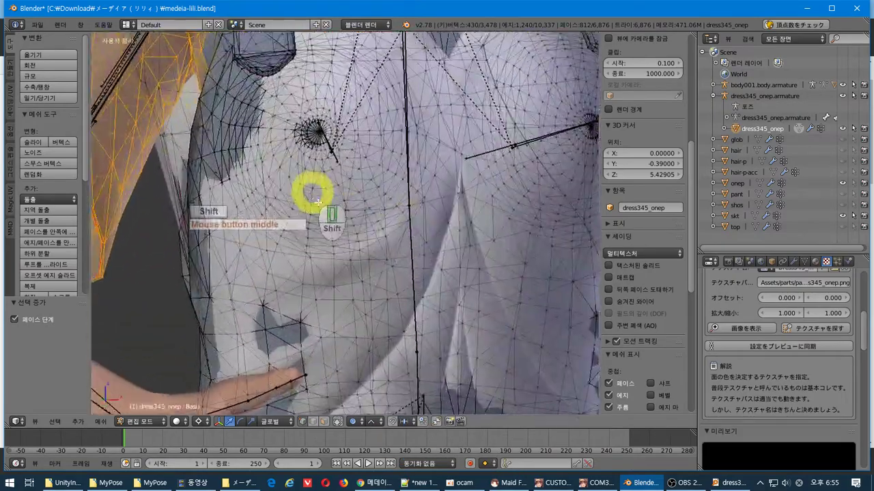
middle_click_drag(312, 195, 406, 297, "shift")
key("ctrl+z")
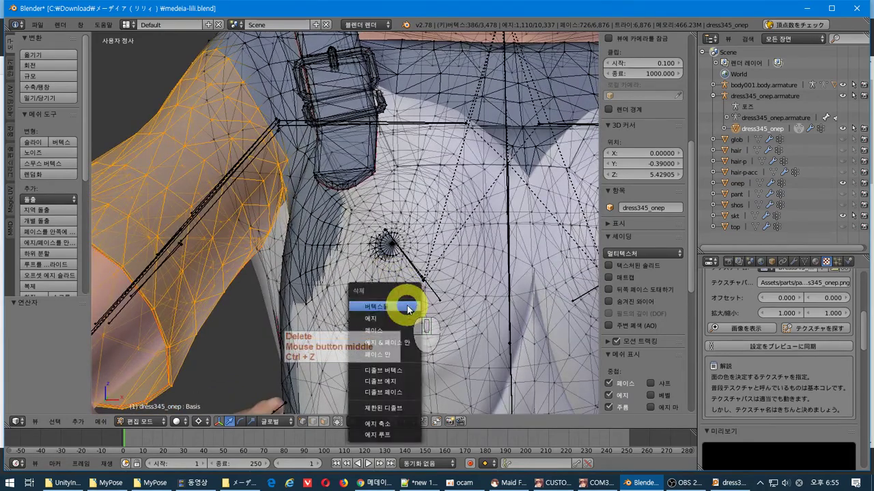
left_click(405, 307)
middle_click_drag(403, 306, 445, 312)
key("ctrl+z")
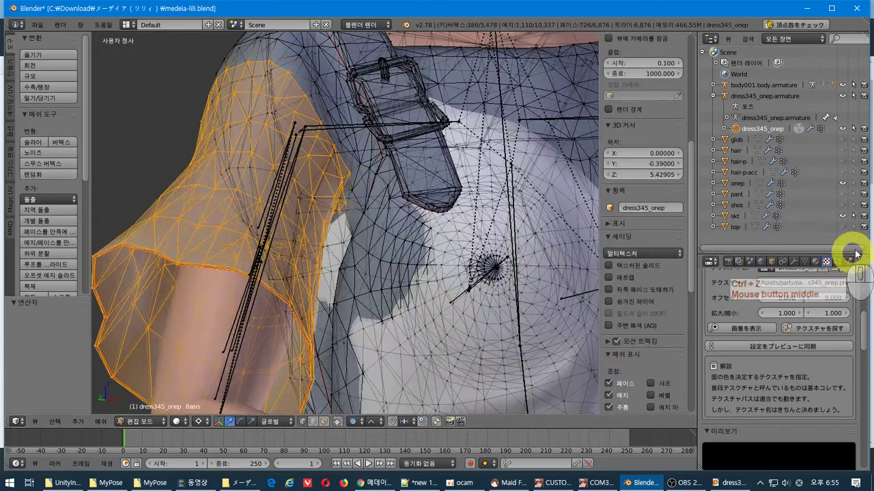
Hide the onep mesh and undo the last growth of the sleeve selection.
left_click(843, 183)
mouse_move(328, 280)
middle_mouse_down()
mouse_move(297, 287)
mouse_move(273, 270)
mouse_move(327, 287)
middle_mouse_up()
key("ctrl+z")
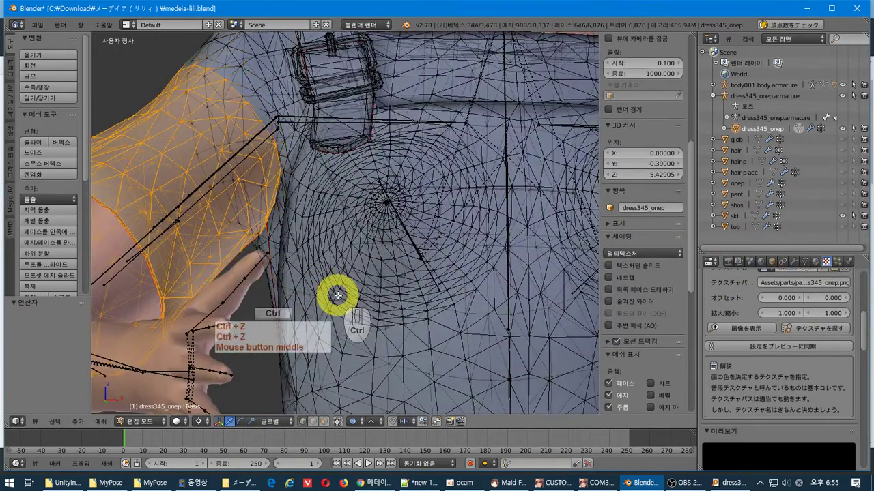
Try deleting the vertices of the reduced sleeve selection, and undo it.
middle_click_drag(337, 296, 415, 253)
key("Delete")
left_click(327, 307)
key("ctrl+z")
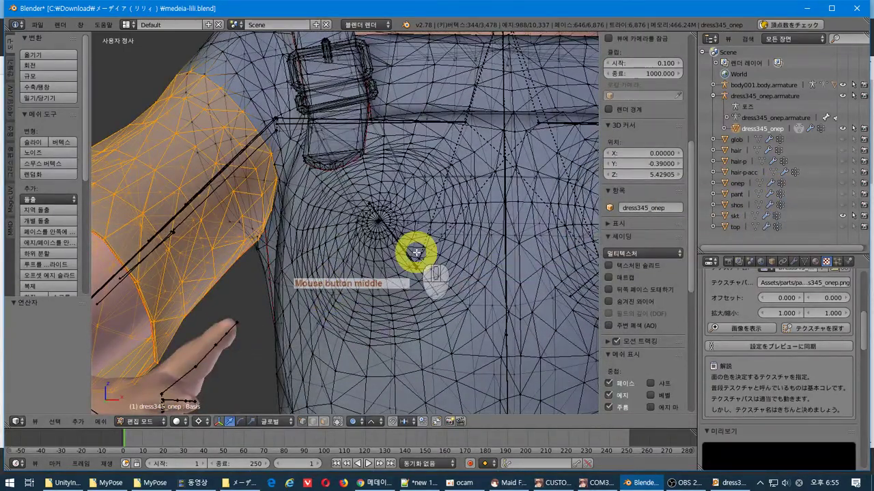
Try deleting the sleeve vertices with the selection shrunk by one ring, undo it and grow the selection back.
key("ctrl+KP_Subtract")
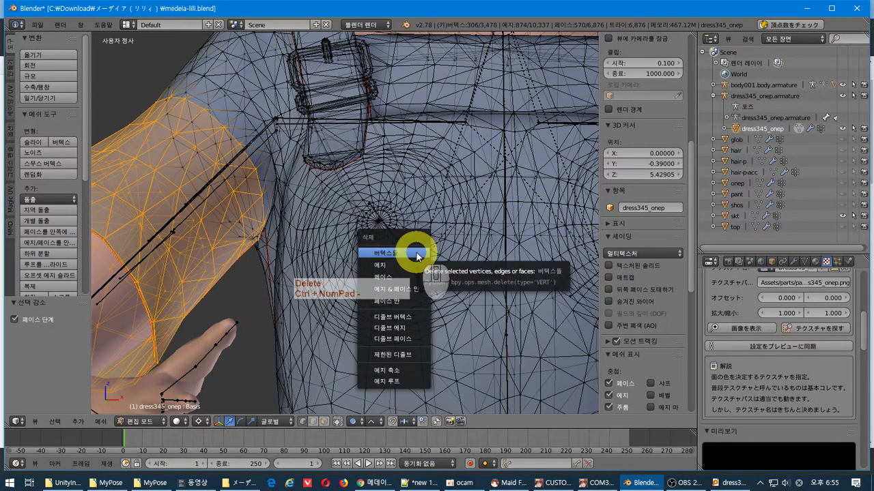
left_click(417, 254)
mouse_move(416, 250)
middle_mouse_down()
mouse_move(425, 254)
mouse_move(395, 255)
mouse_move(390, 234)
mouse_move(429, 244)
mouse_move(426, 276)
mouse_move(393, 294)
mouse_move(410, 255)
middle_mouse_up()
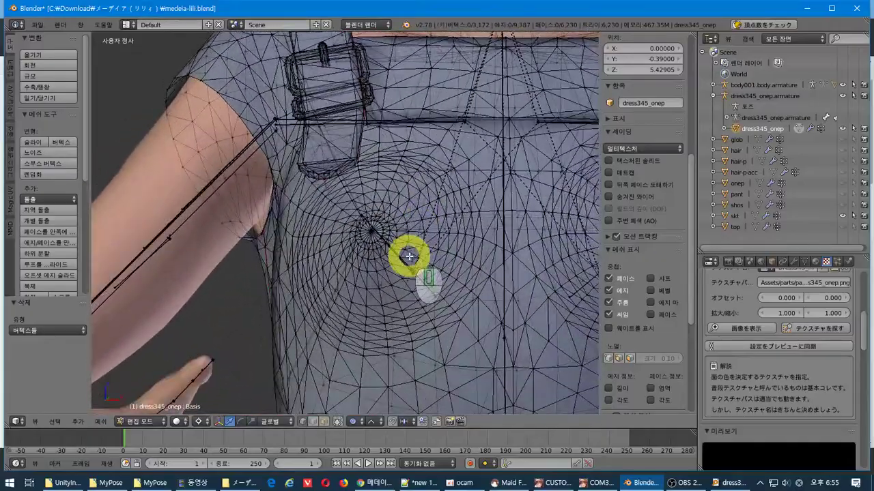
key("ctrl+z")
key("ctrl+z")
key("ctrl+KP_Add")
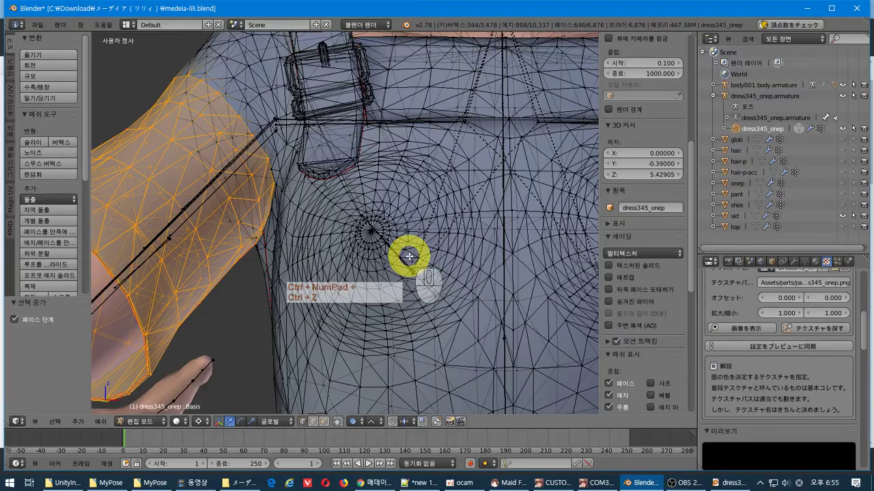
Delete the selected vertices of both sleeves from dress345_onep.
key("x")
key("Return")
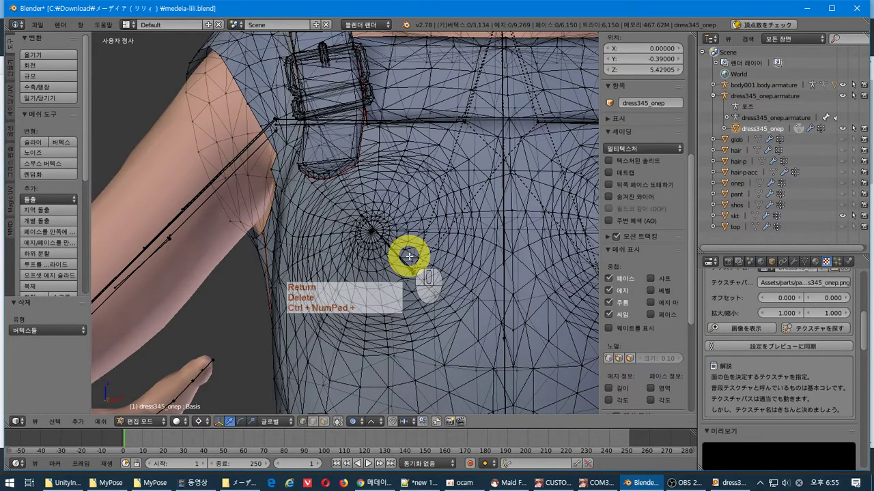
middle_click_drag(409, 256, 438, 283)
scroll(425, 282, "down", 5)
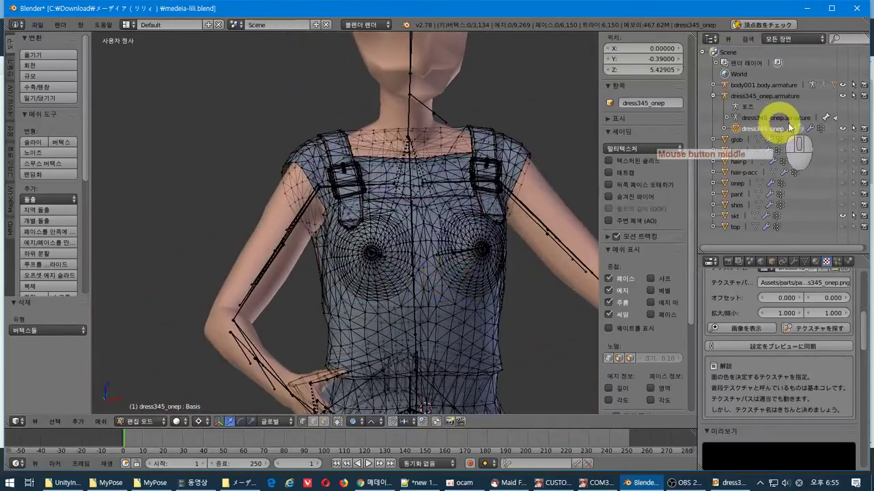
Return dress345_onep to Object Mode and make the onep mesh visible again.
key("Tab")
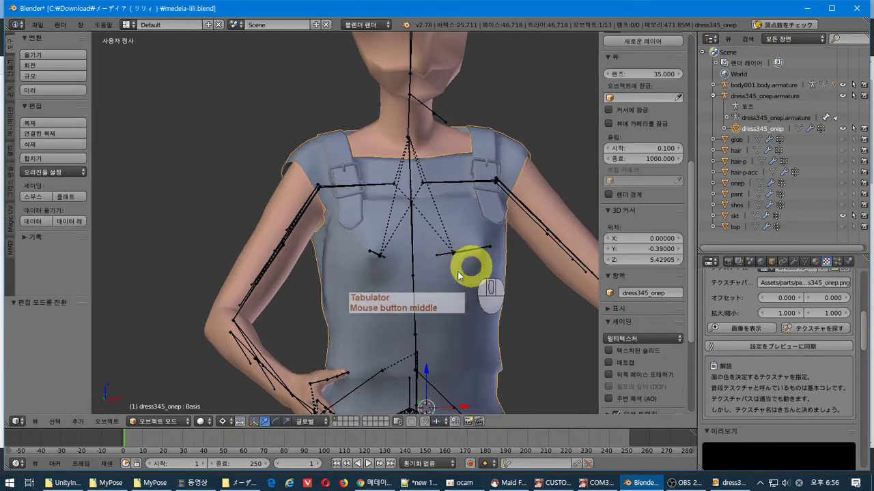
scroll(429, 293, "down", 2)
middle_click_drag(425, 295, 451, 259, "shift")
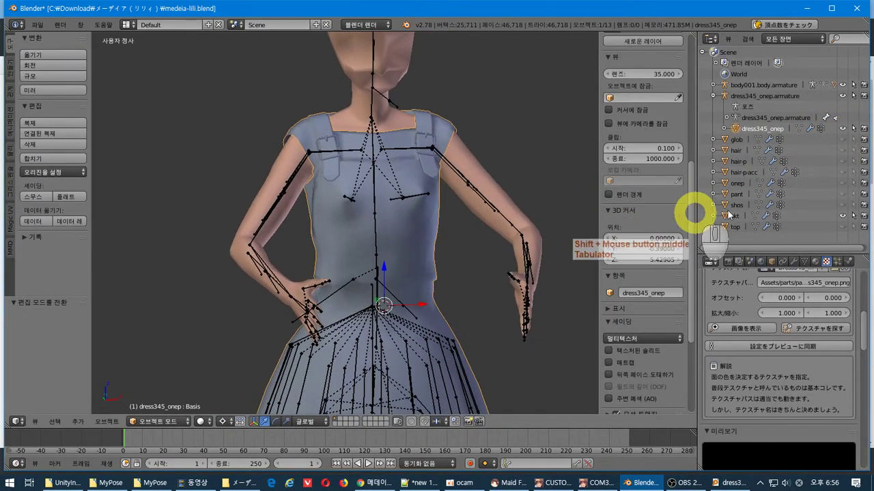
left_click(845, 183)
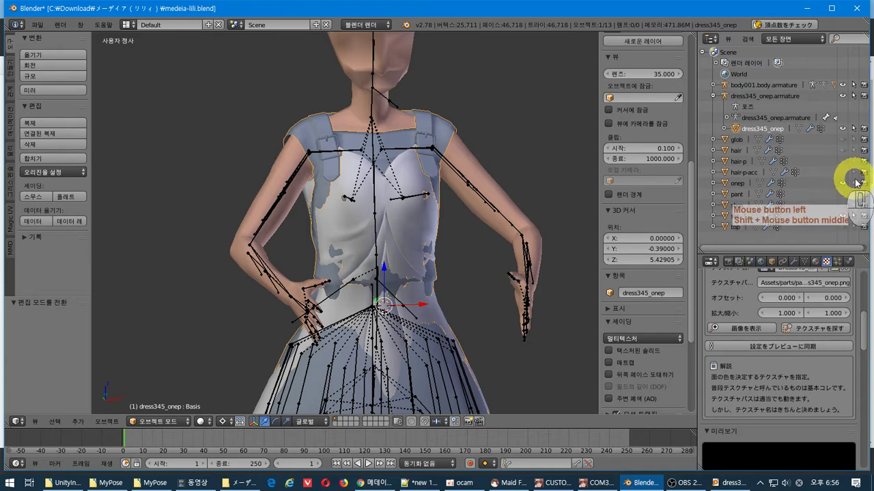
left_click(851, 183)
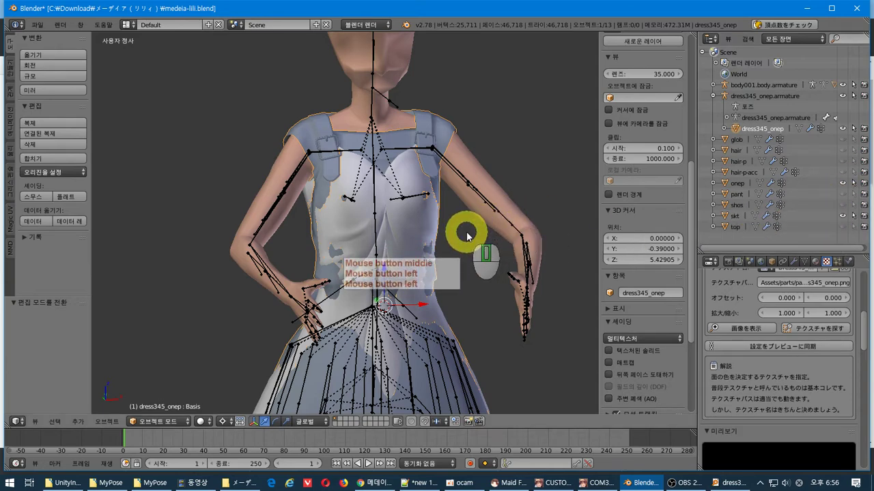
Hide the body001.body mesh so only the dress meshes and armatures remain in view.
middle_click_drag(468, 234, 458, 244)
right_click(443, 136)
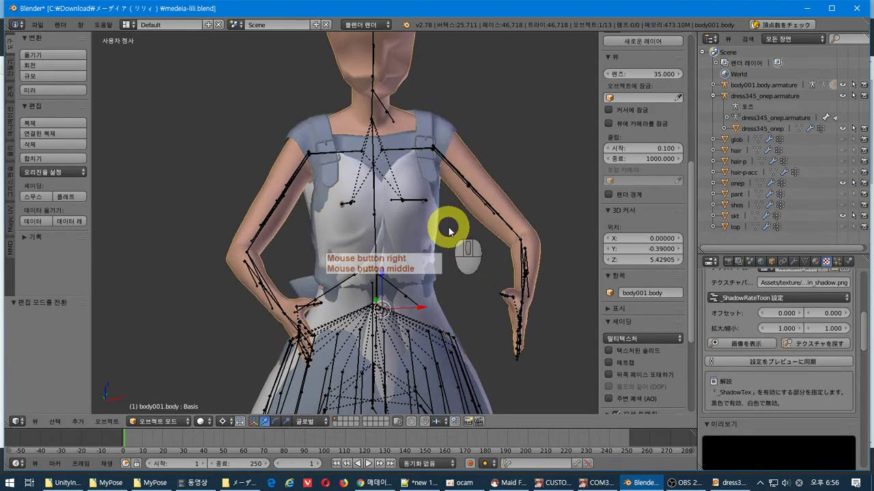
right_click(502, 191)
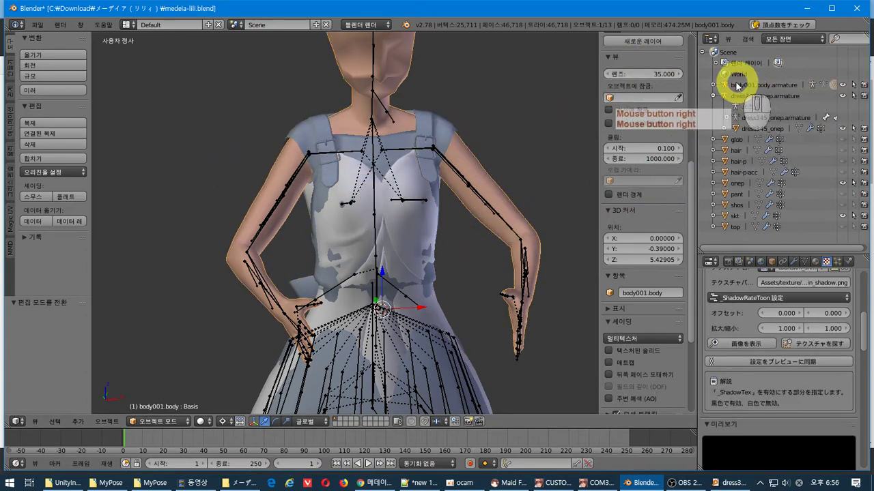
left_click(713, 84)
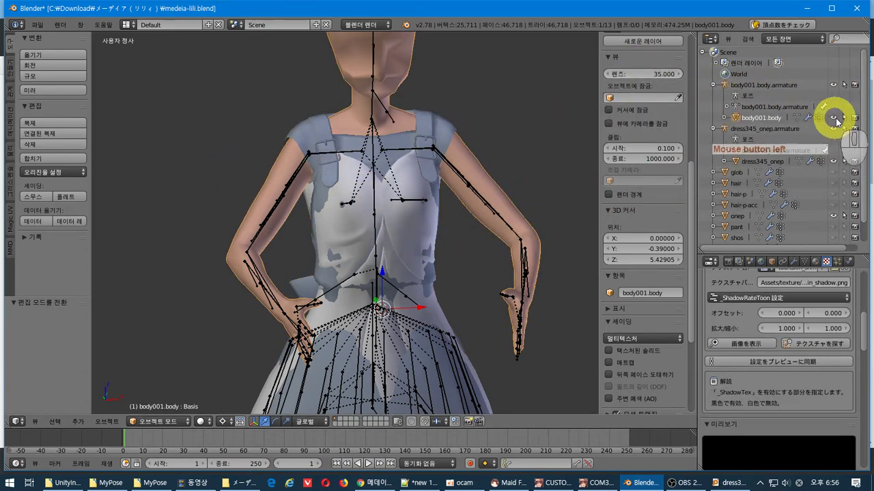
left_click(834, 117)
Select dress345_onep as the weight source and add the onep mesh to the selection as the active object.
middle_click_drag(415, 201, 341, 140)
right_click(361, 165)
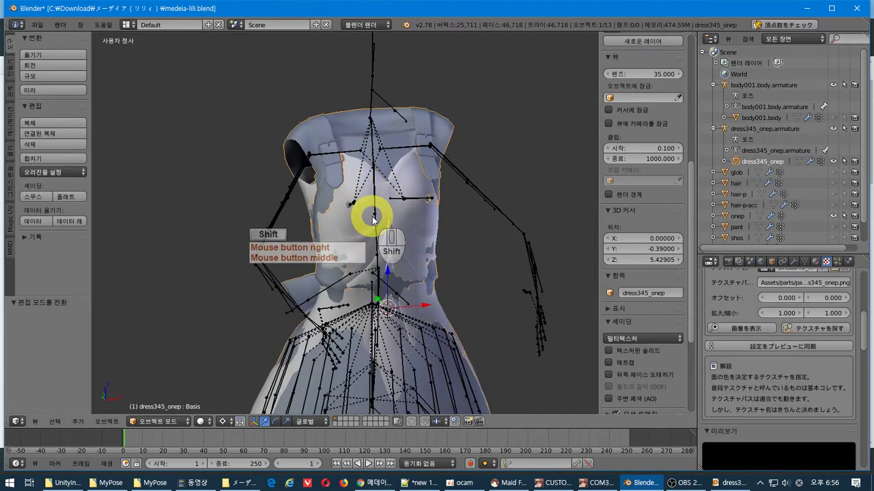
right_click(374, 217, "shift")
scroll(468, 233, "up", 2)
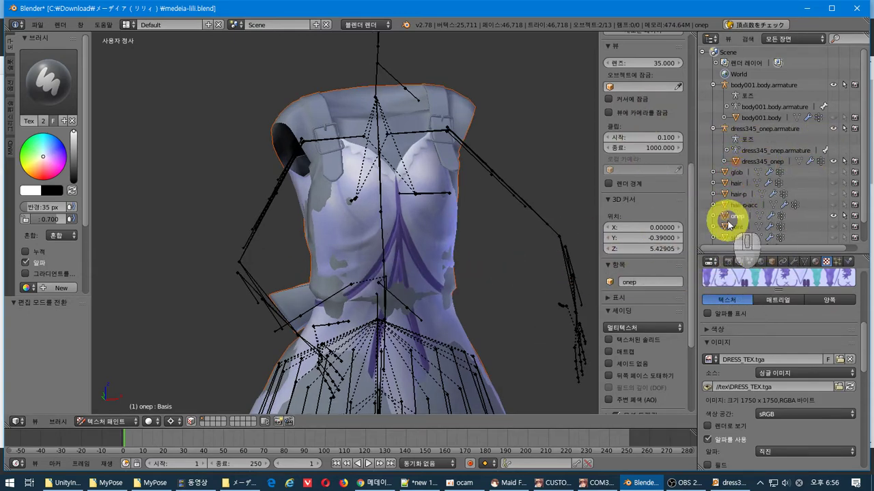
Delete all vertex groups and all shape keys from the onep mesh.
left_click(806, 261)
left_click(851, 343)
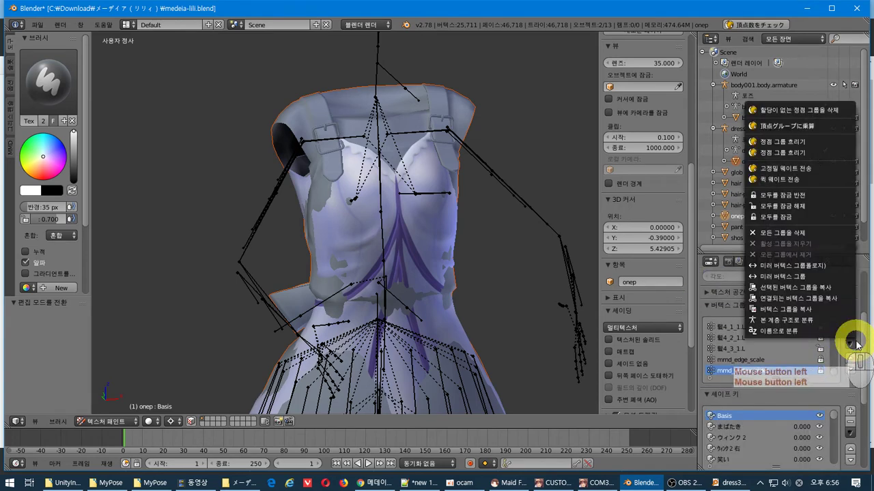
left_click(845, 234)
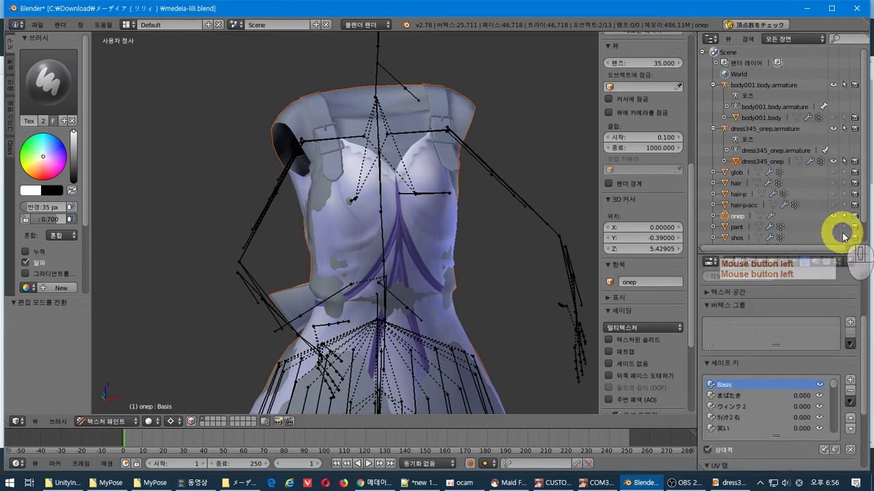
left_click(849, 402)
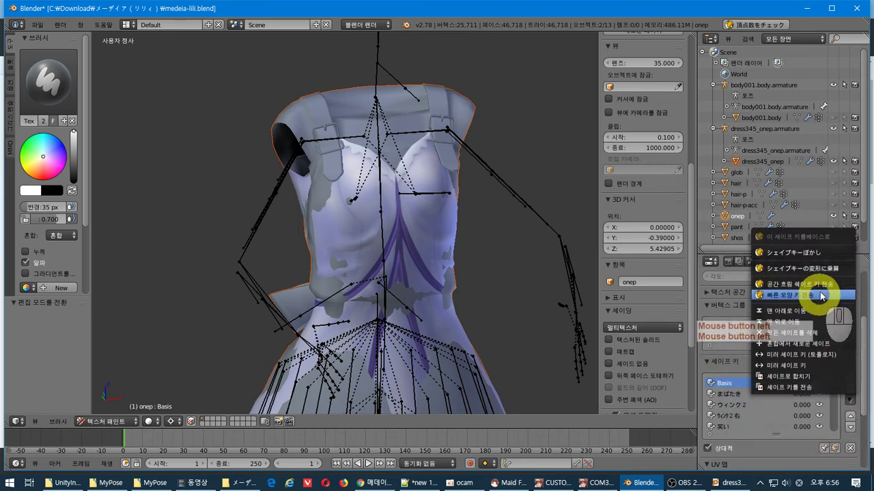
left_click(835, 333)
Switch to Notepad++, add the note line "MMD에서 사용하던 웨이트랑 쉐이프키 삭제" and return to Blender.
key("alt+Tab")
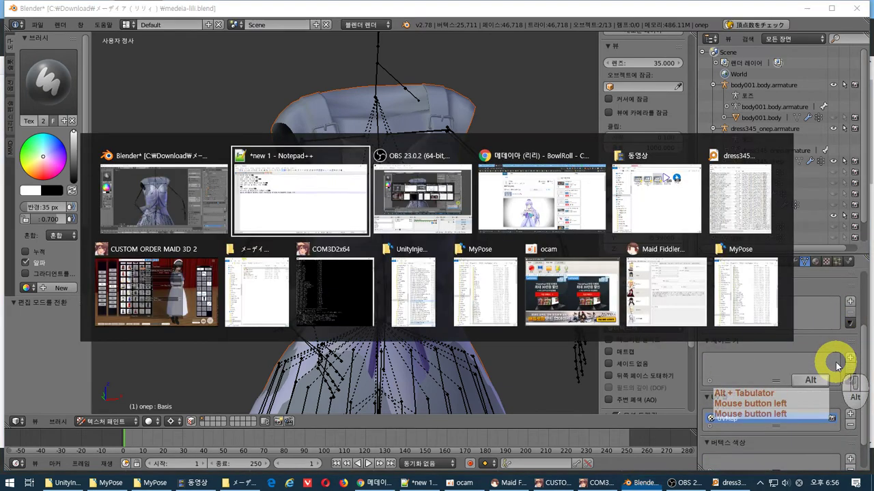
key("Return")
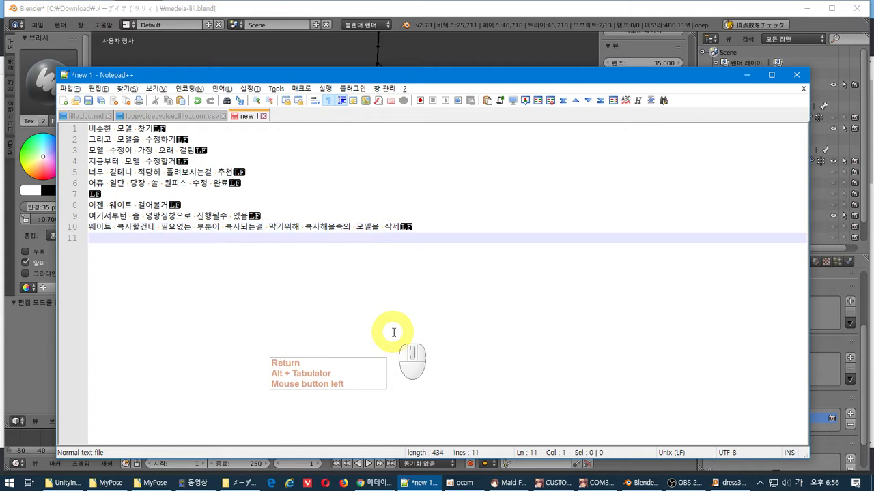
type("MMD에")
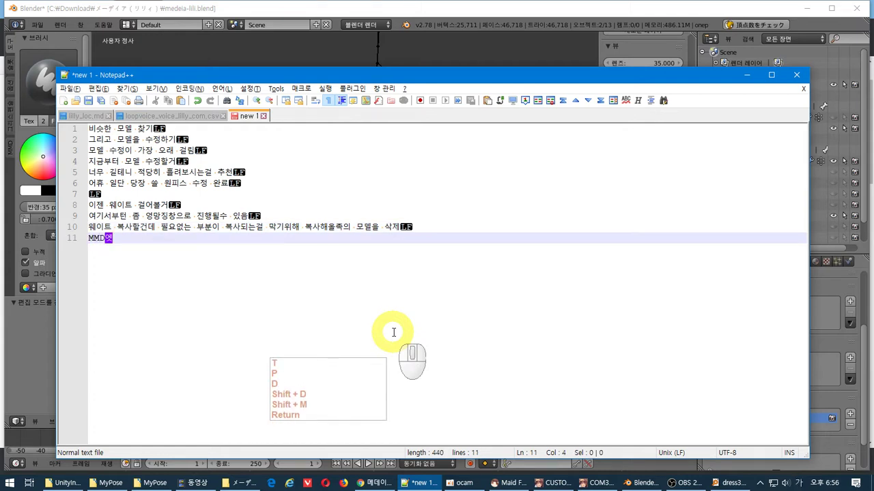
type("서 사")
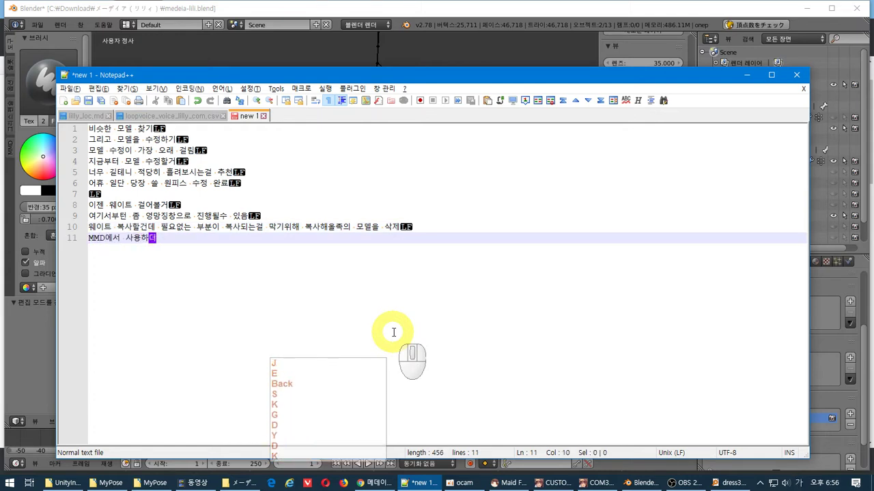
type("용하면 웨이트라")
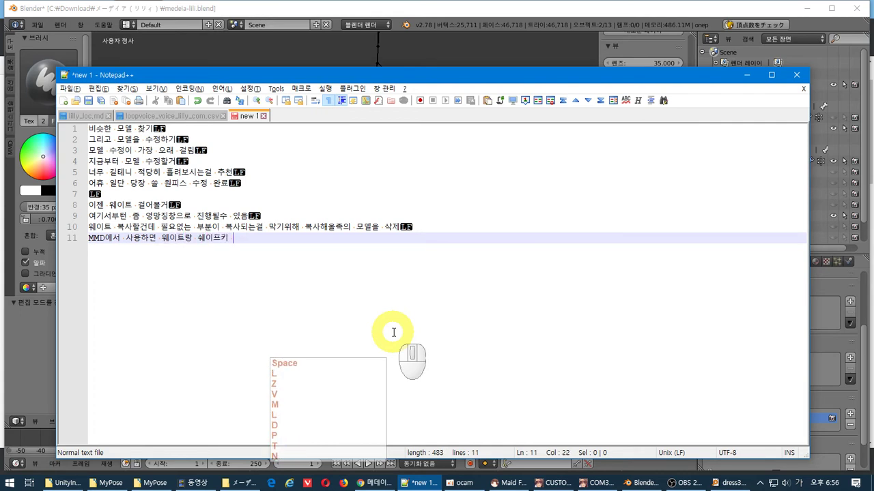
left_click(400, 10)
middle_click_drag(409, 96, 585, 239)
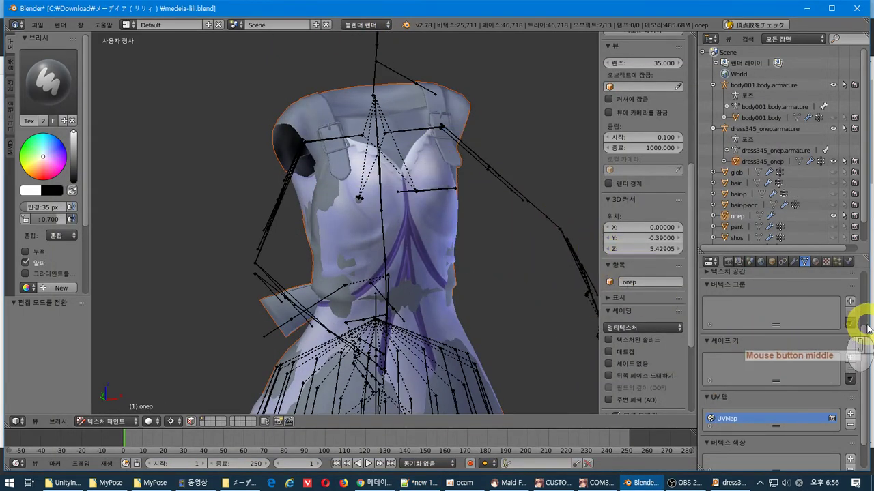
Switch to Notepad++ and add the note lines "복사해올 모델 선택후" and "븓여넣을 보델 선택".
key("alt+Tab")
key("Return")
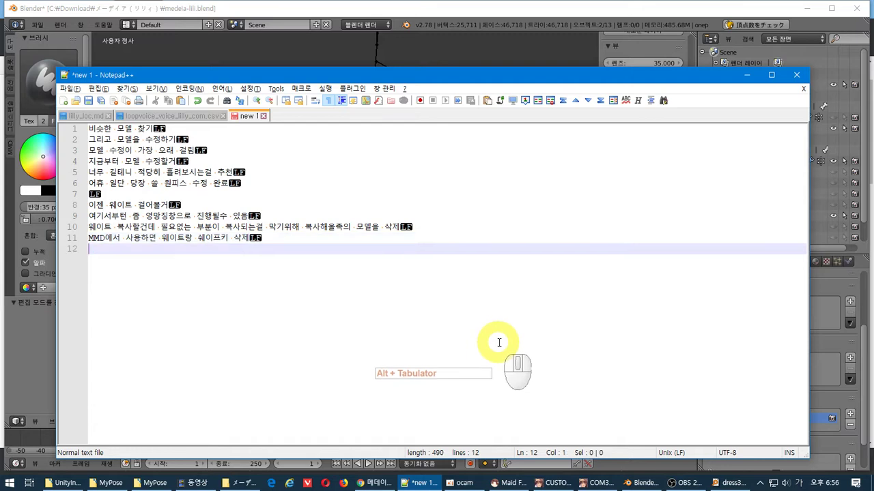
type("복사해오")
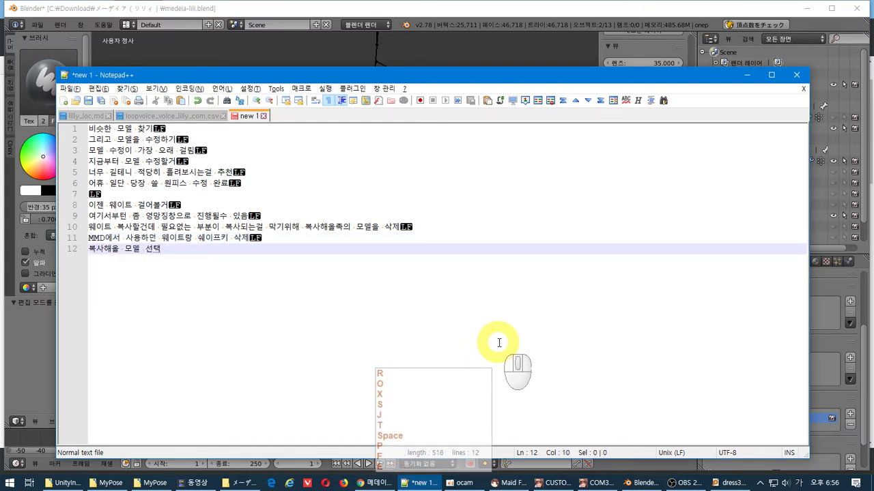
type("ㄹ 모델 선택후")
key("Return")
type("ㅂ")
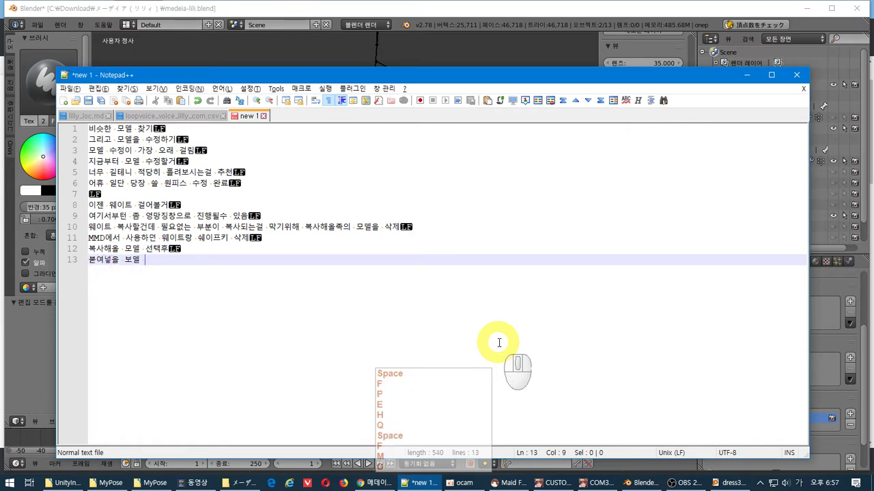
type("선택")
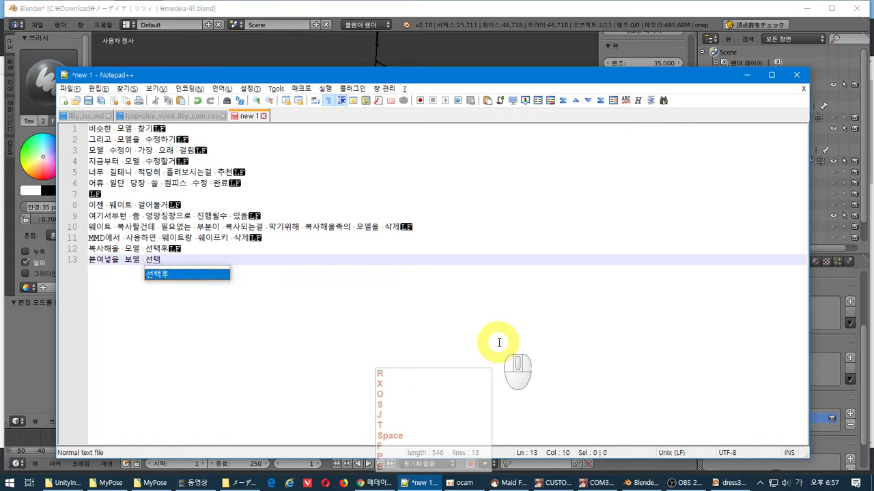
key("Escape")
key("Up")
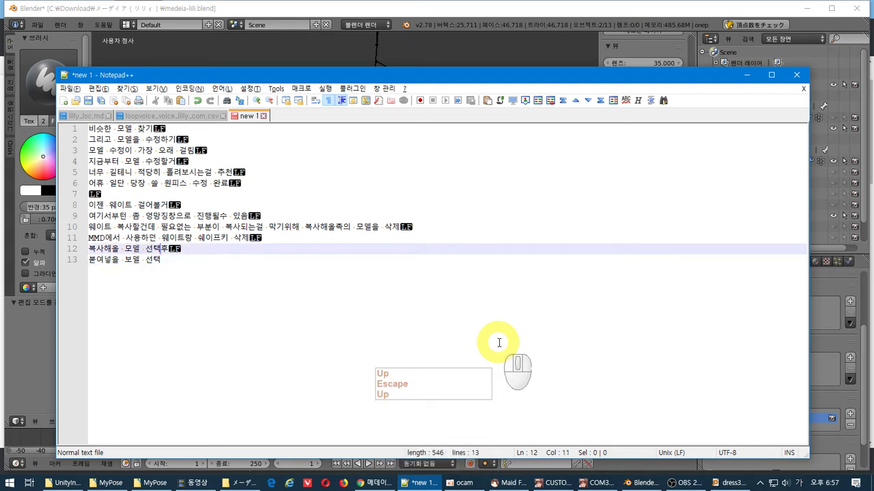
Insert the line "쉬프트 누른 상태에서" before the last note line and correct that last line to "붙여넣을 모델 선택".
key("Down")
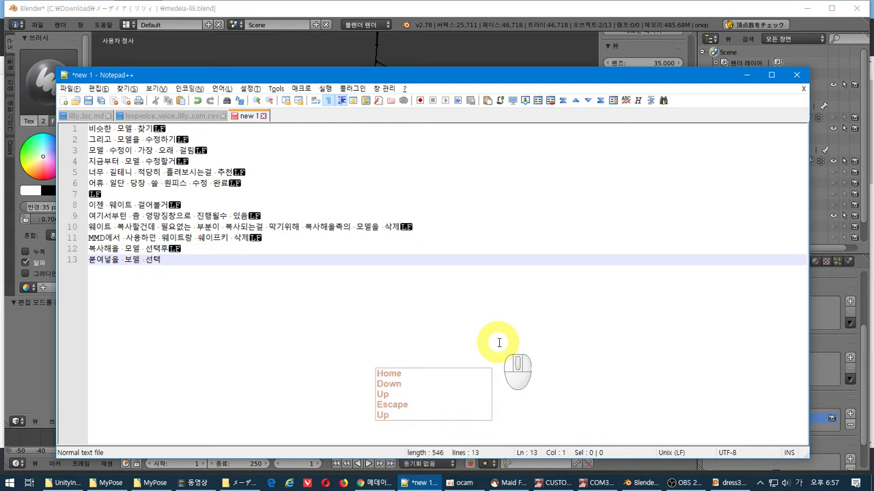
type("쉬프트 ")
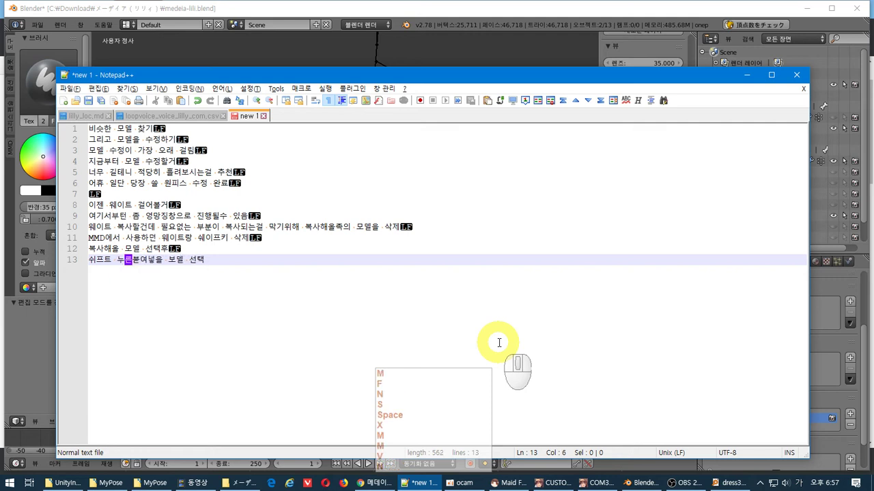
type("누른 상태에서")
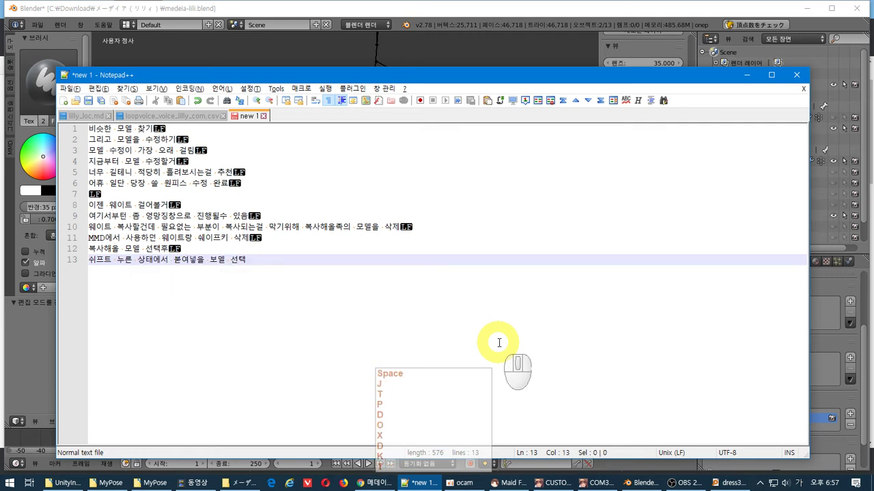
key("Return")
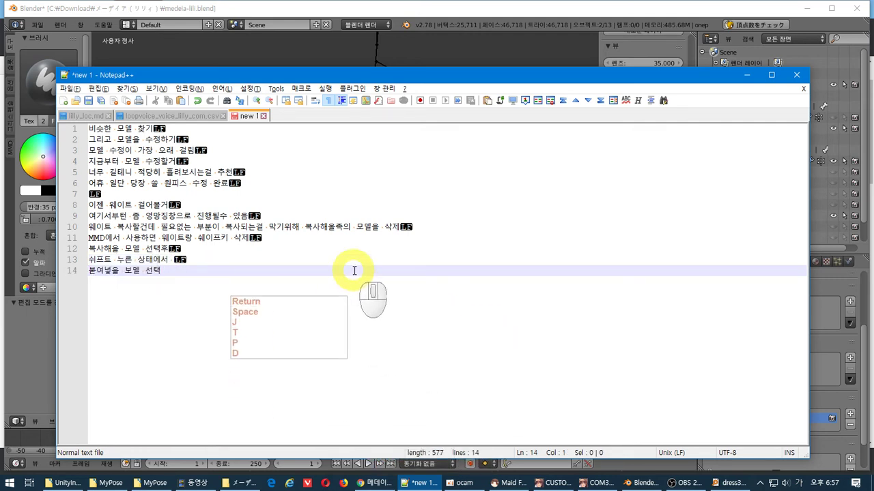
type("붙")
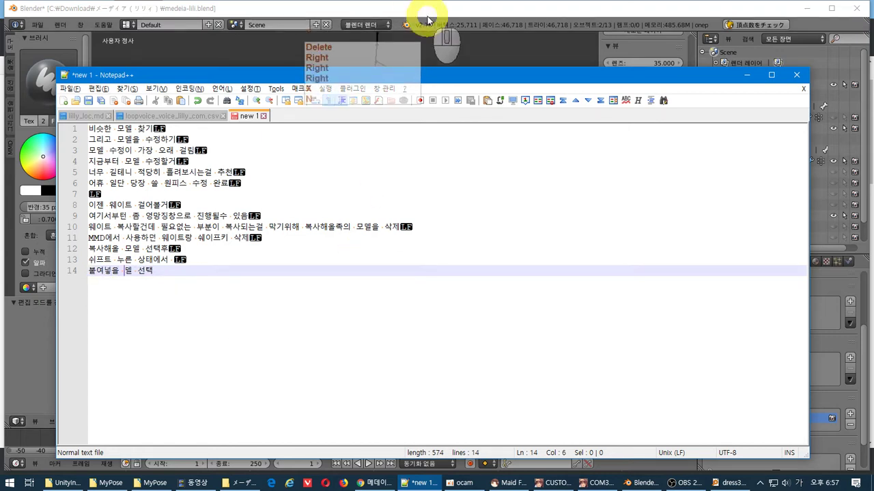
type("ㅁㅎ")
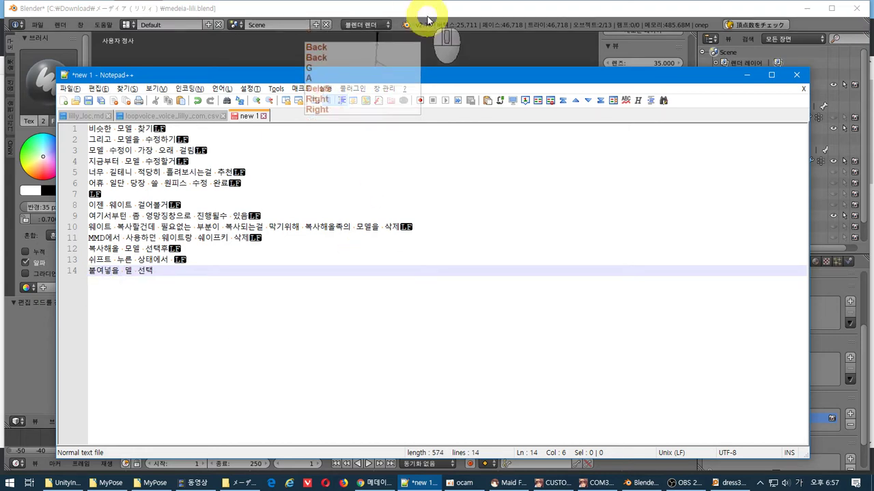
type("모")
Switch to Blender and transfer the weights from dress345_onep to onep with 고정밀 웨이트 전송, using source subdivision 1 and range 1.10.
left_click(476, 9)
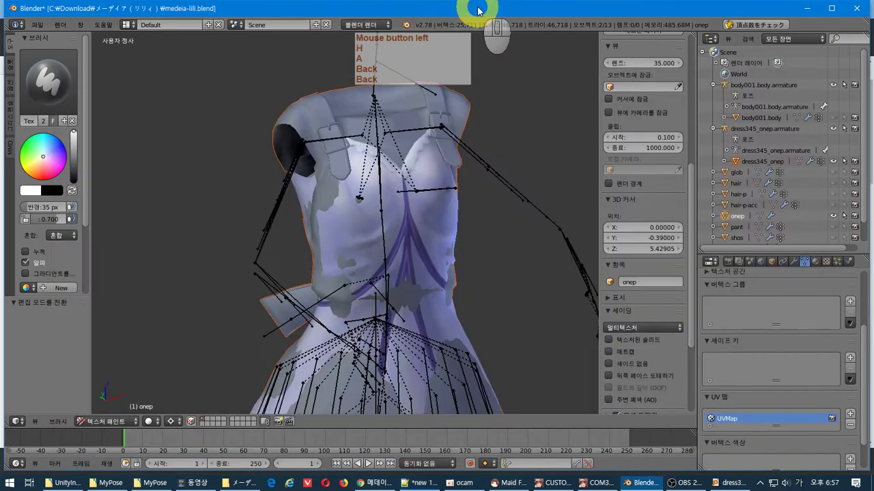
left_click(639, 370)
left_click(852, 325)
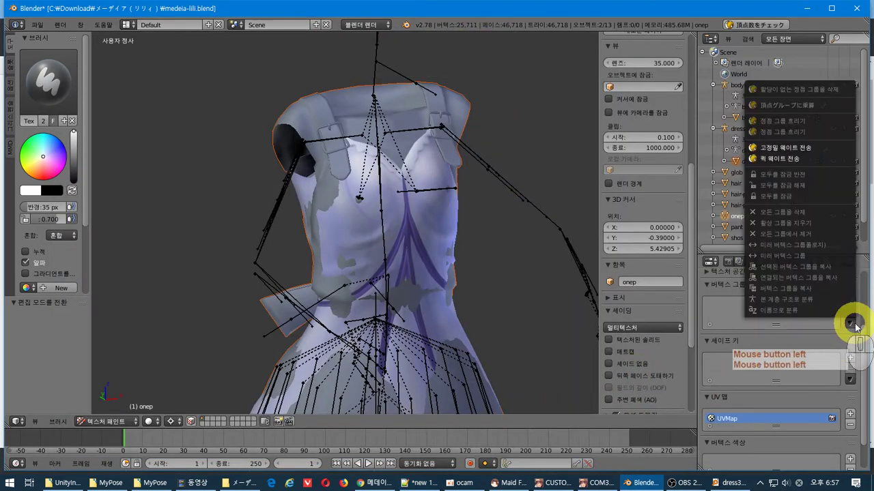
left_click(815, 152)
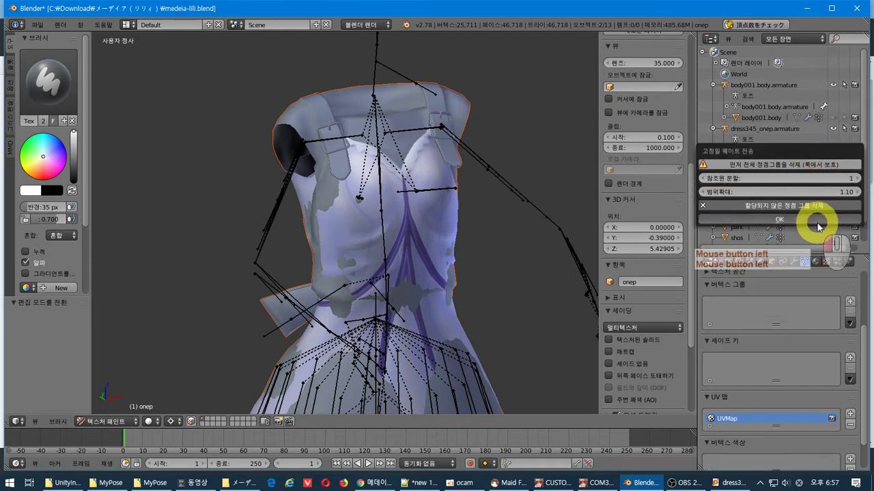
Switch to Notepad++ and add the note line "저게 웨이트 복사하는건데 퀵이든 정밀이든 상황에 따라 결과물 보면서 적용".
key("alt+Tab")
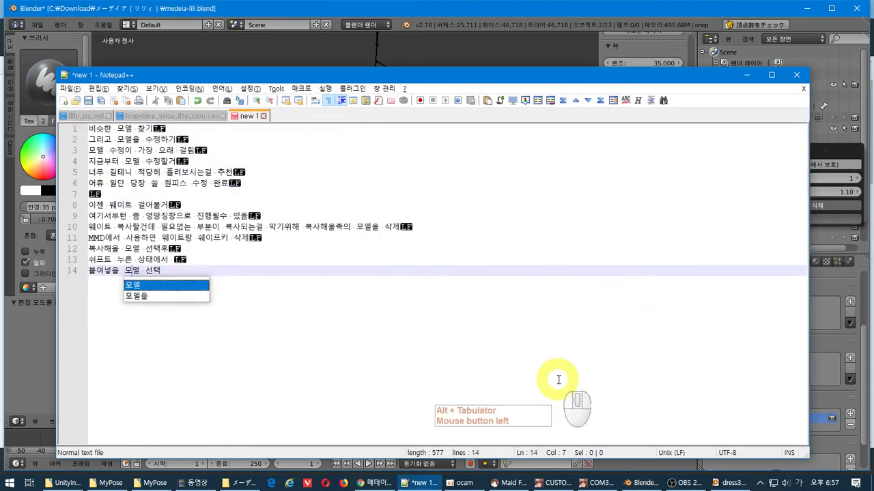
left_click(563, 373)
key("Return")
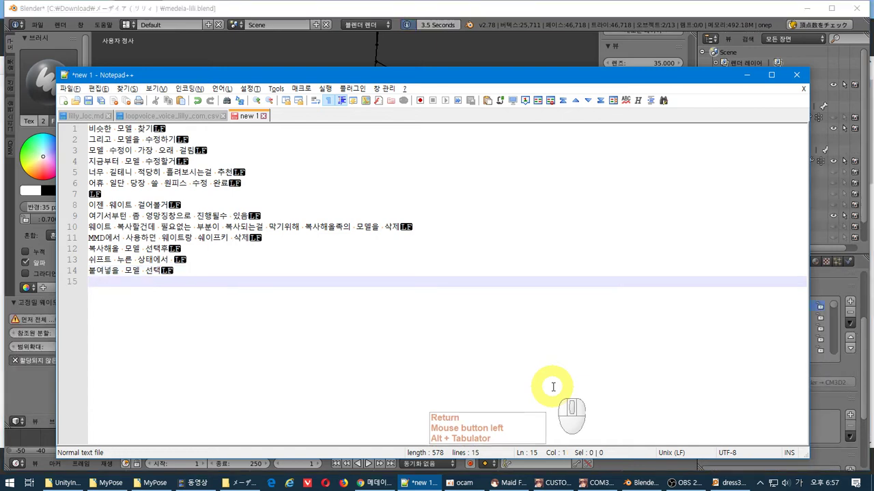
type("저게 ")
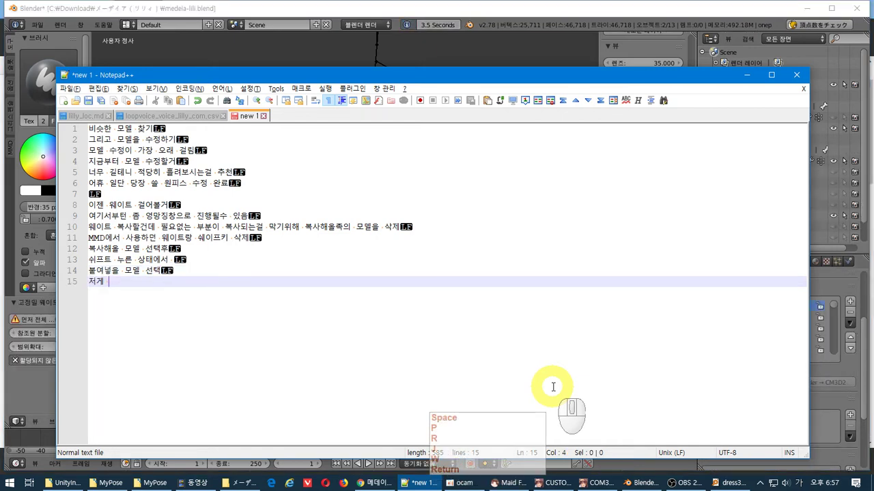
type("웽")
type("이트 ")
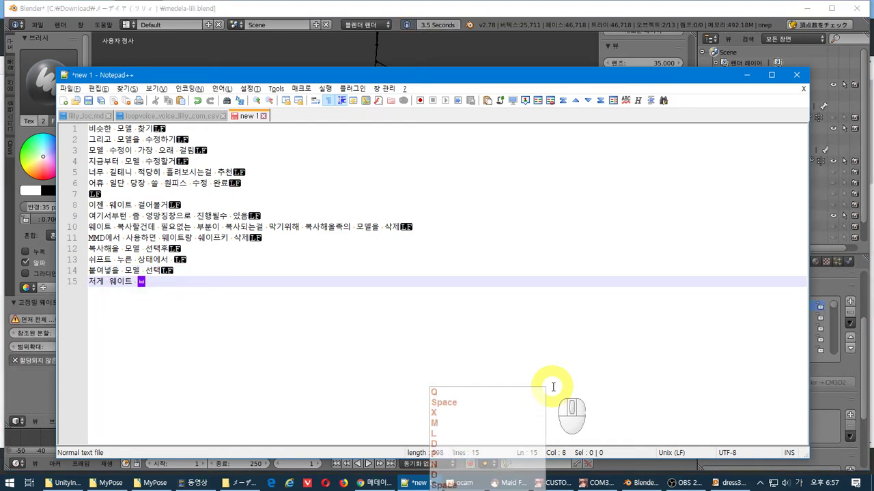
type("복사하는건데 퀵이든")
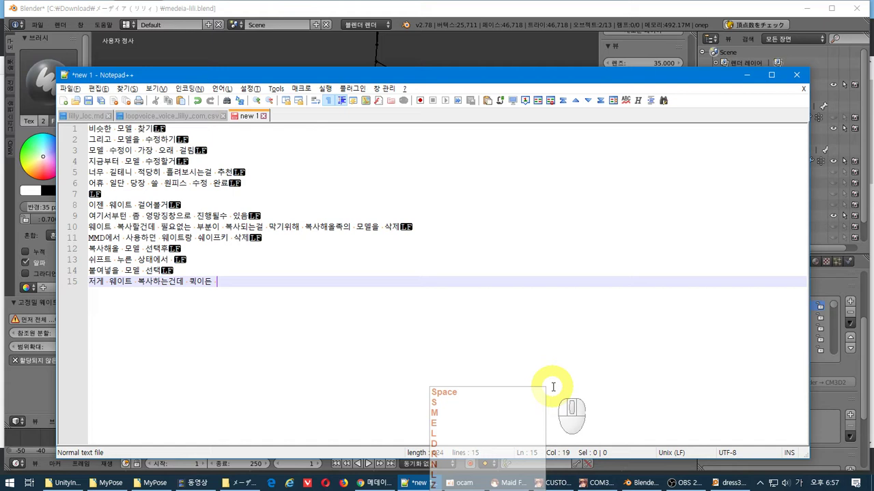
type("정미ㄹ이")
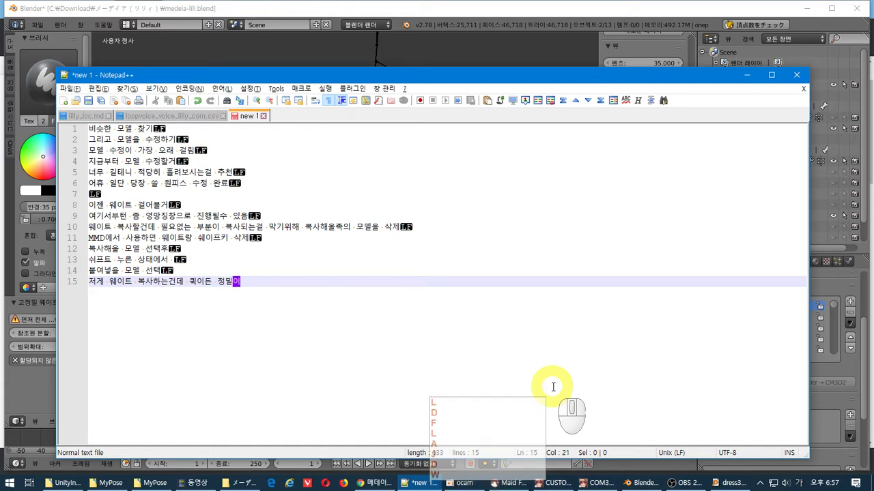
type("든 상황에 따라 결과를 보면서 적용")
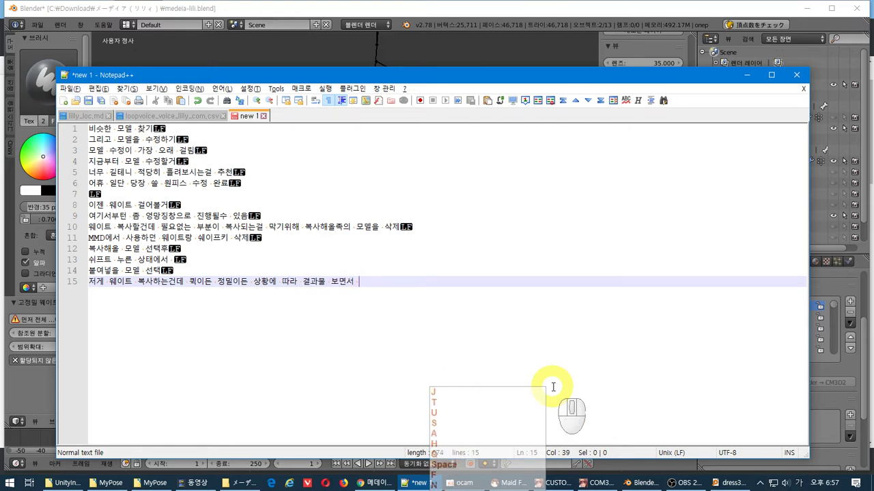
Return to Blender and transfer the shape keys from dress345_onep to onep with 빠른 모양 키 전송, using source subdivision 1.
left_click(338, 14)
middle_click(422, 210)
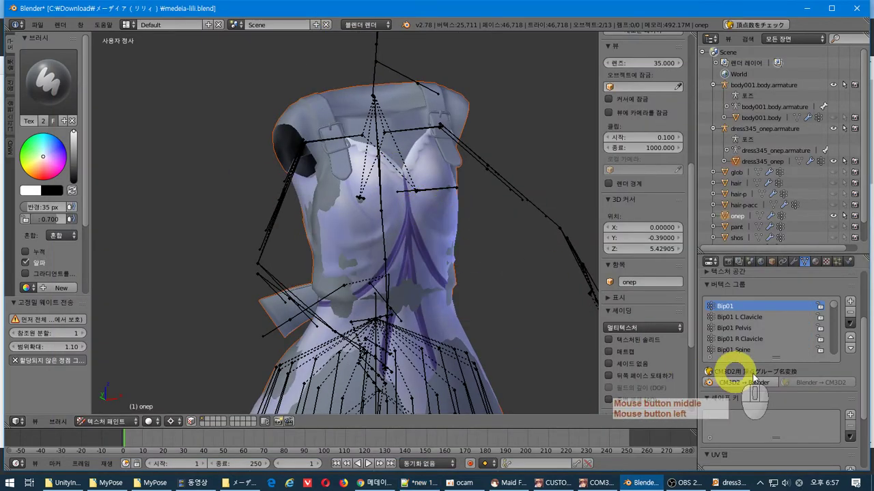
left_click(849, 437)
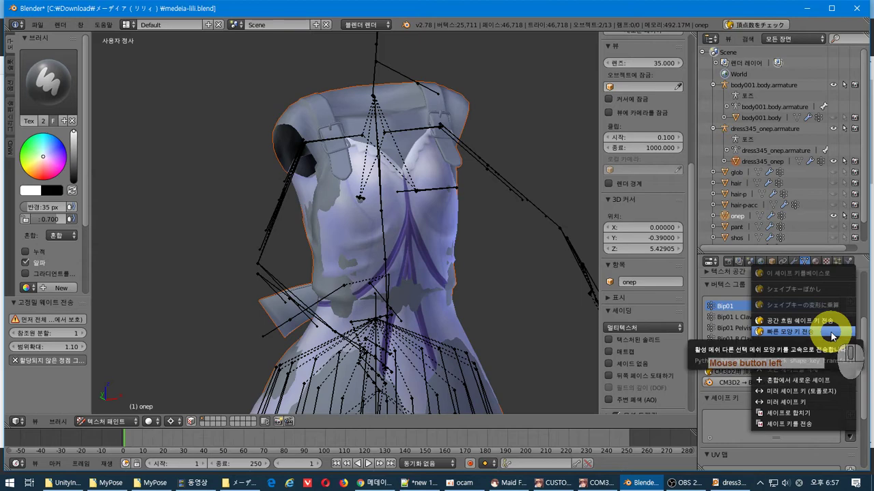
left_click(806, 331)
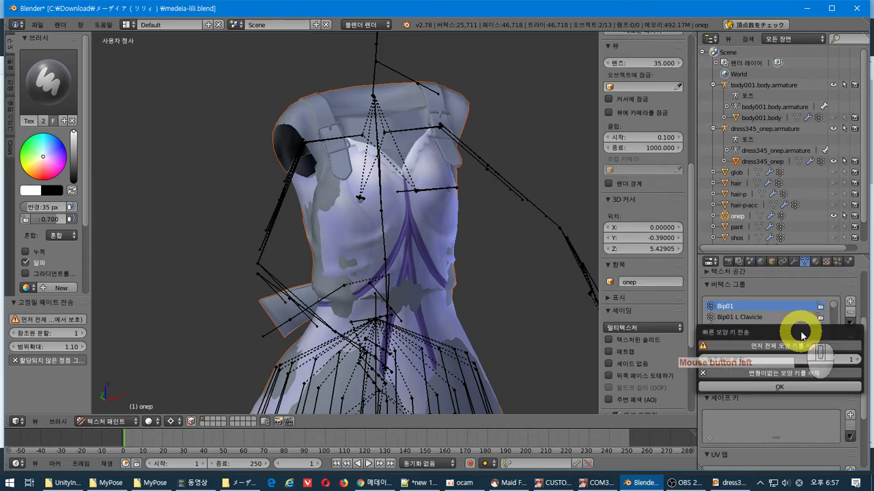
left_click(784, 387)
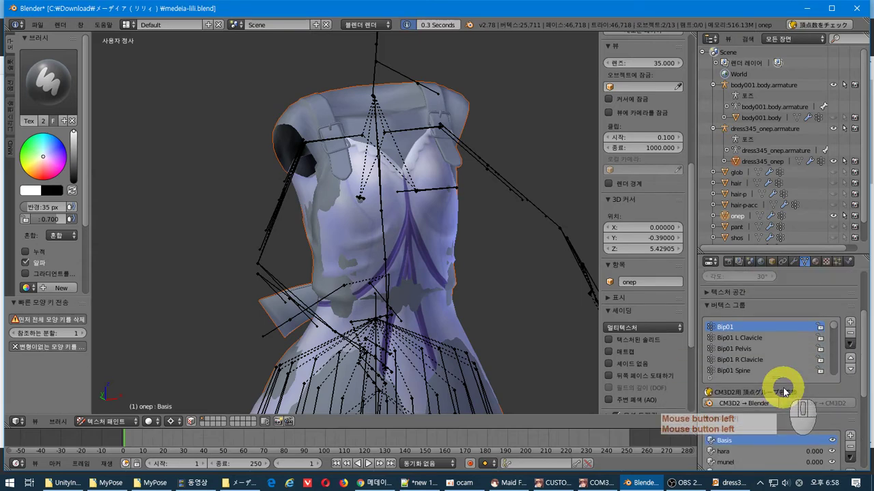
Select dress345_onep and preview its arml and hara shape keys by varying their values.
right_click(444, 224)
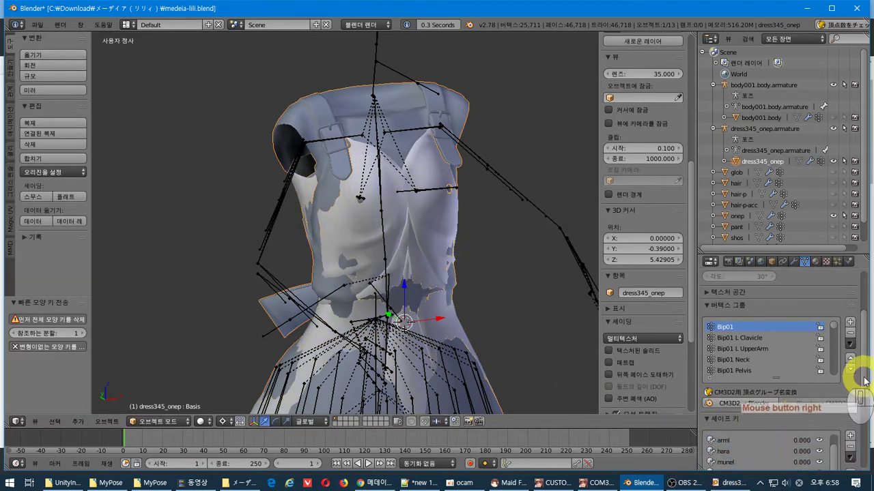
scroll(853, 402, "down", 4)
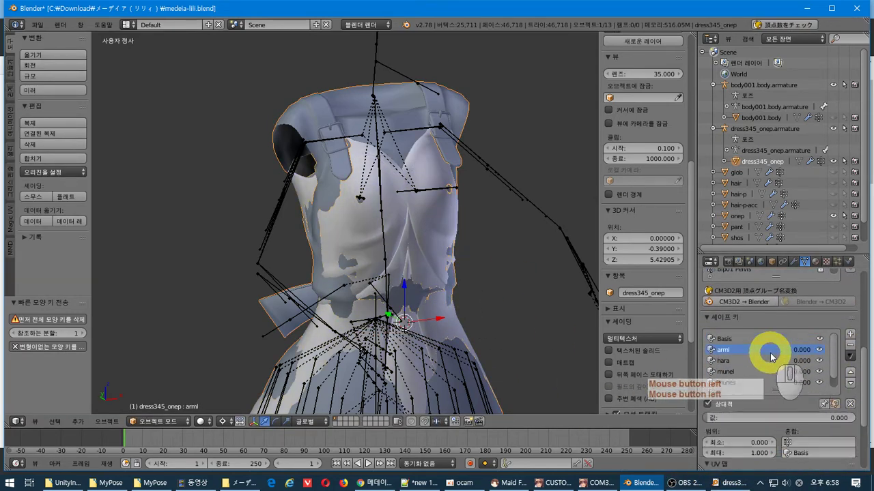
mouse_move(771, 356)
left_mouse_down()
mouse_move(730, 425)
mouse_move(816, 426)
mouse_move(853, 413)
mouse_move(750, 415)
mouse_move(778, 374)
left_mouse_up()
left_click(662, 408)
left_click(829, 386)
left_click(747, 359)
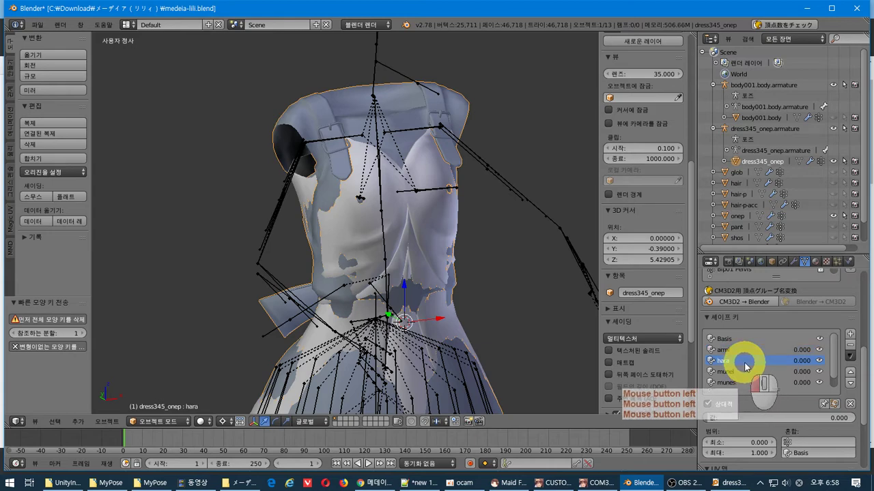
mouse_move(722, 420)
left_mouse_down()
mouse_move(815, 413)
mouse_move(774, 409)
mouse_move(780, 404)
mouse_move(48, 402)
mouse_move(673, 371)
left_mouse_up()
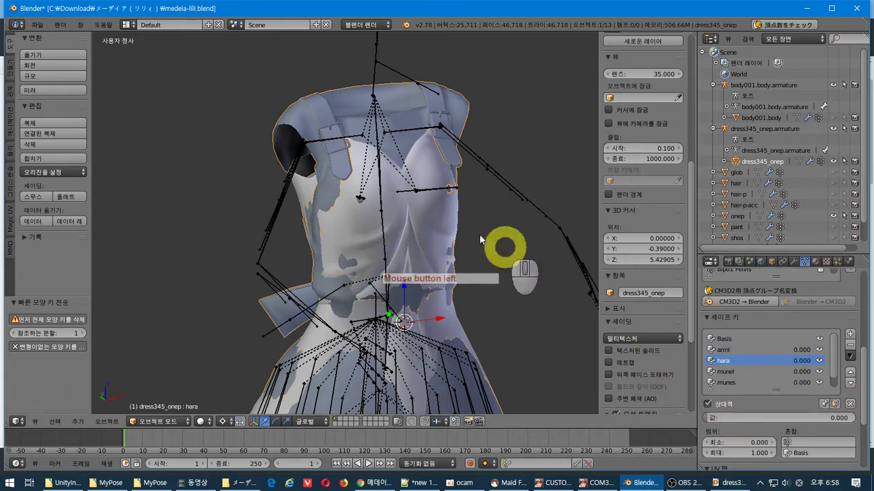
Select onep and test its transferred hara, munel, munes and munetare shape keys by varying their values.
right_click(426, 192)
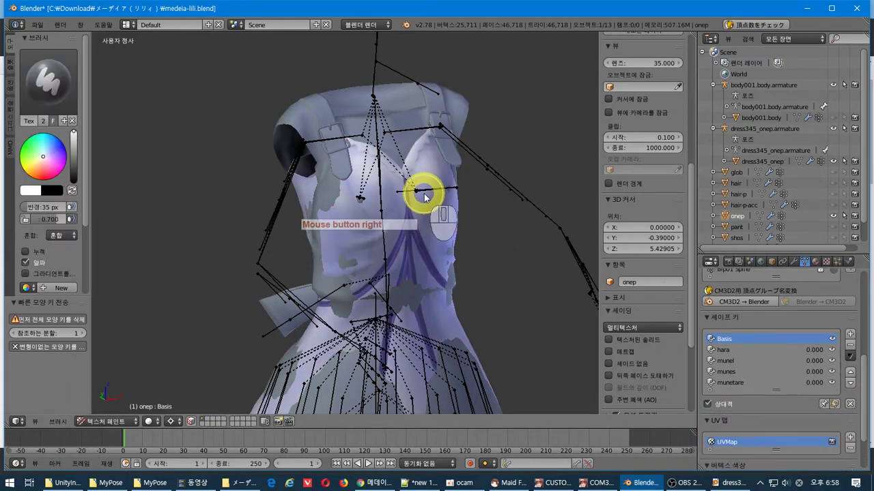
left_click(762, 350)
left_click_drag(725, 418, 759, 361)
left_click(759, 362)
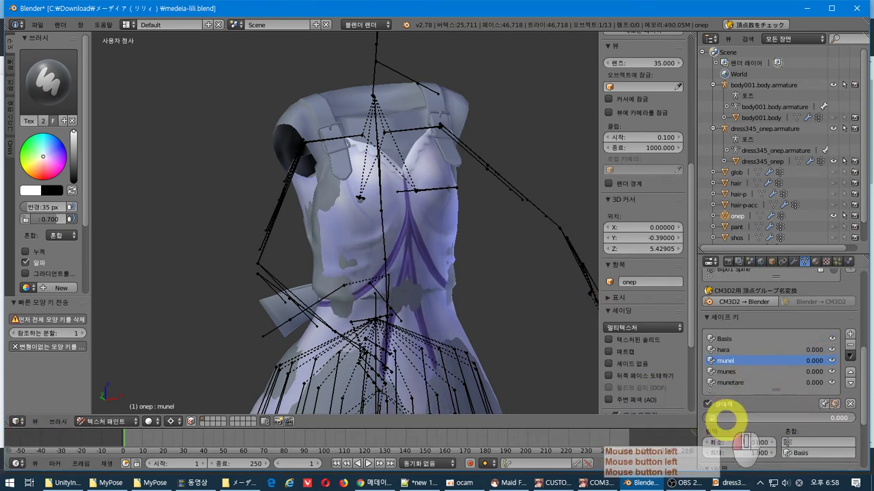
left_click_drag(725, 415, 731, 374)
left_click(731, 372)
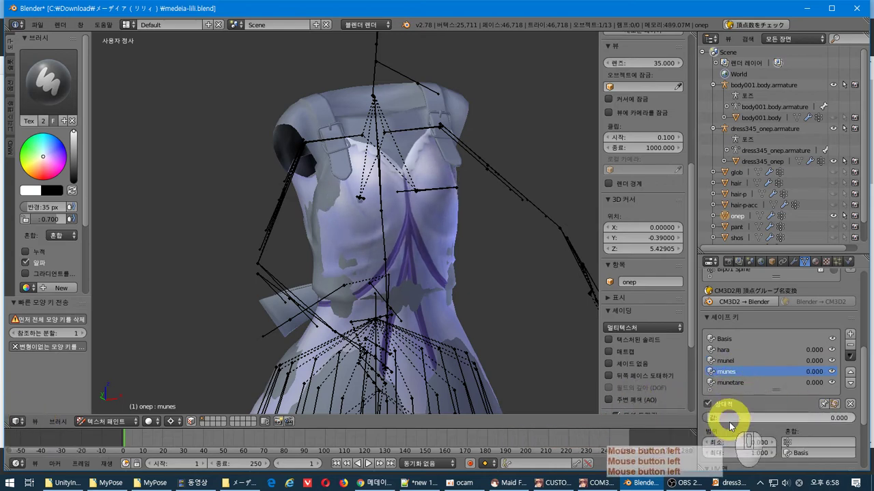
left_click_drag(726, 416, 761, 405)
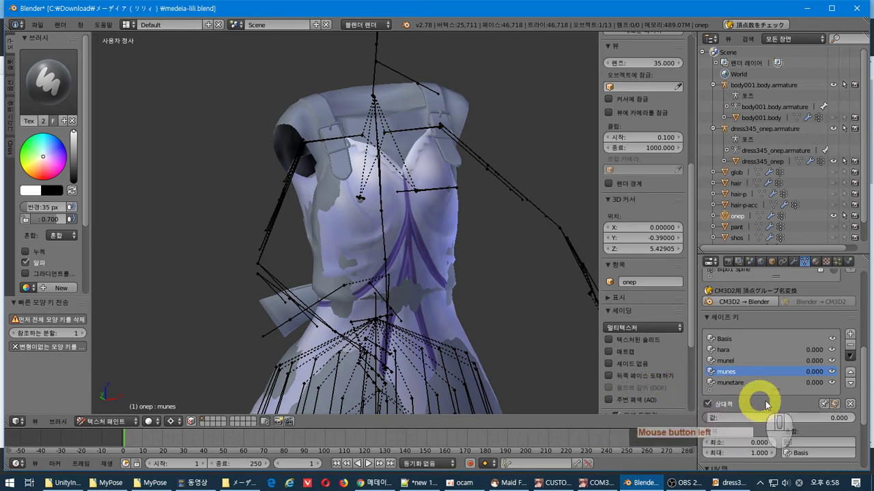
left_click(771, 384)
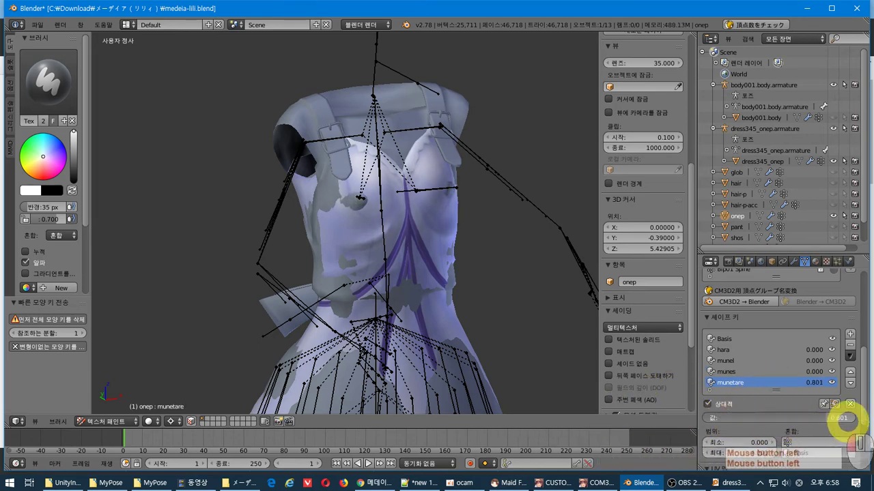
double_click(622, 384)
Put onep in Weight Paint mode and examine the transferred weights group by group, from the Bip01 groups into the skirt groups.
scroll(754, 351, "up", 4)
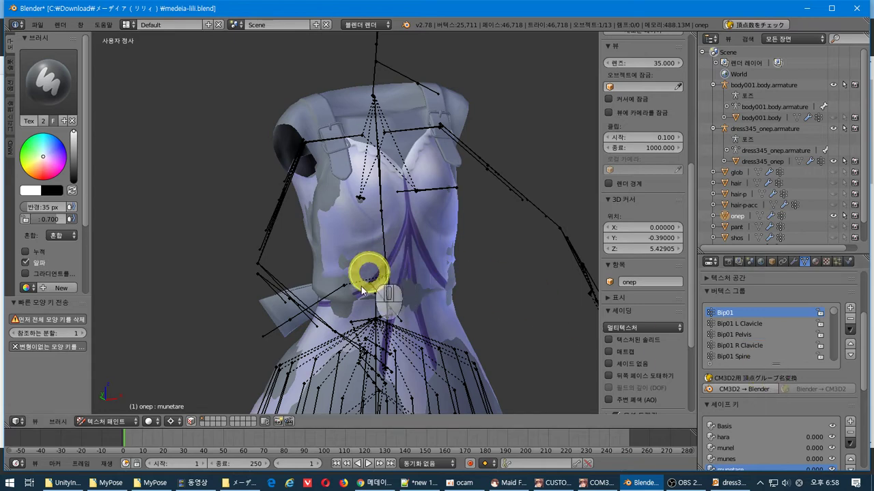
left_click(104, 421)
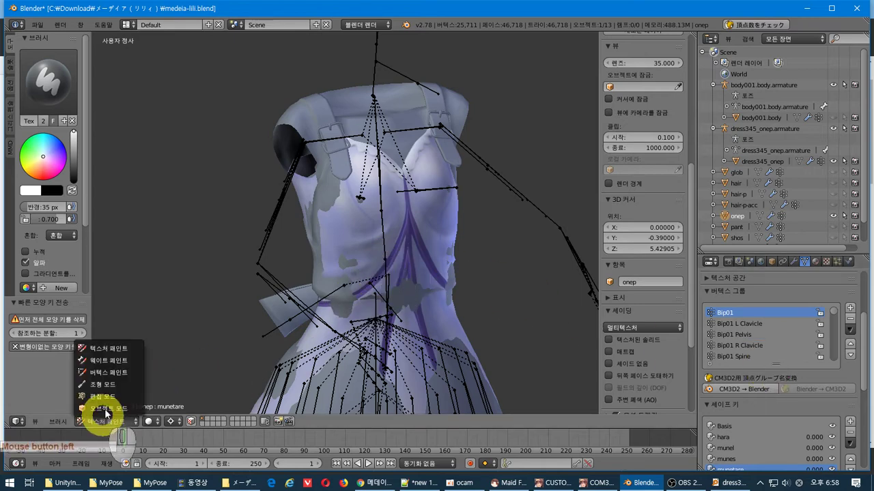
left_click(120, 359)
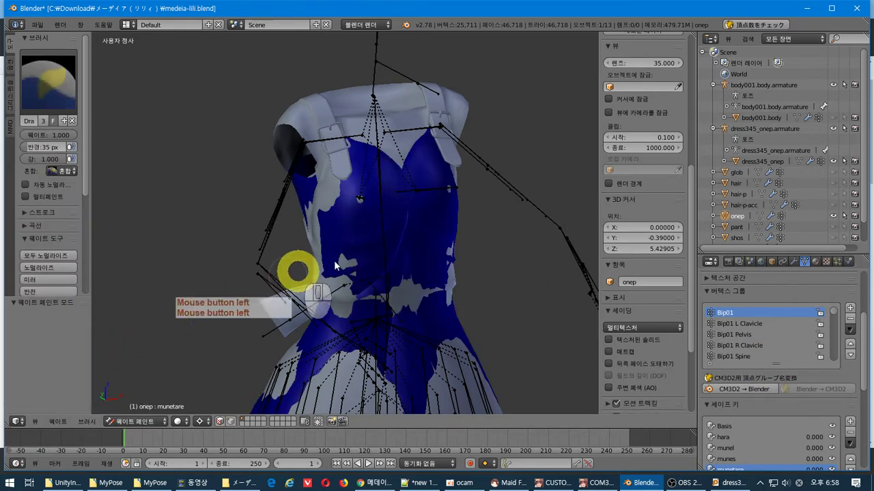
left_click(750, 333)
key("Down")
key("Down")
key("Down")
key("Down")
key("Down")
key("Down")
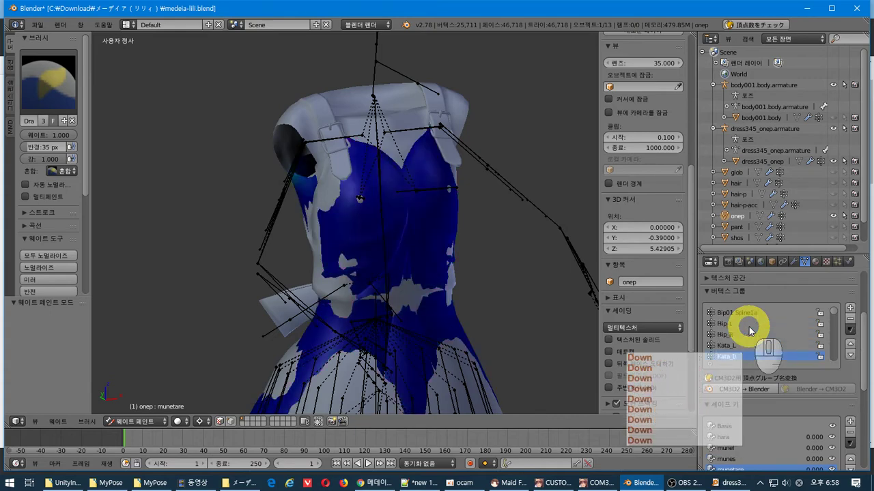
key("Down")
key("Down")
key("Down")
key("Up")
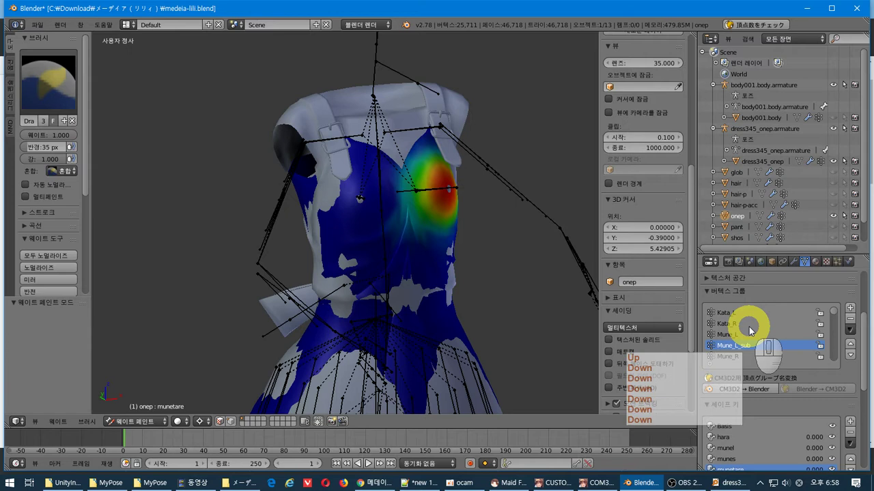
key("Down")
key("Down")
key("Down")
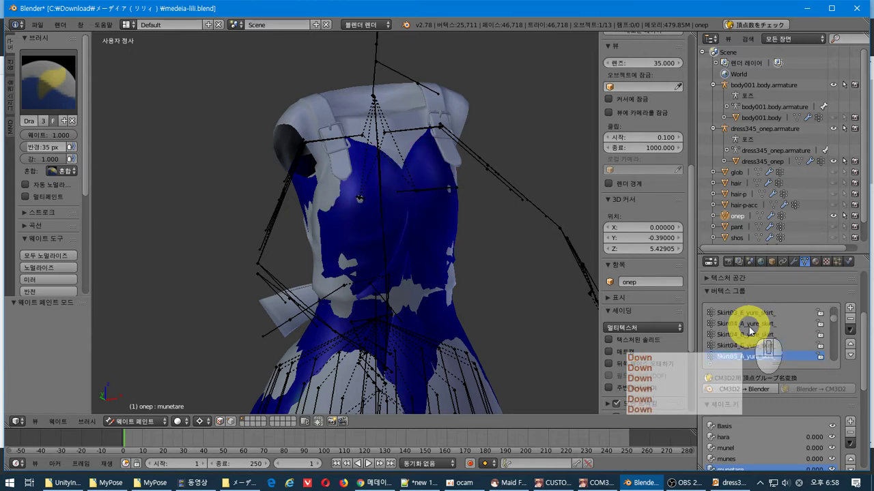
Hide the dress345_onep mesh so only the onep dress and the armatures are shown.
scroll(435, 254, "down", 3)
middle_click_drag(471, 280, 480, 206, "shift")
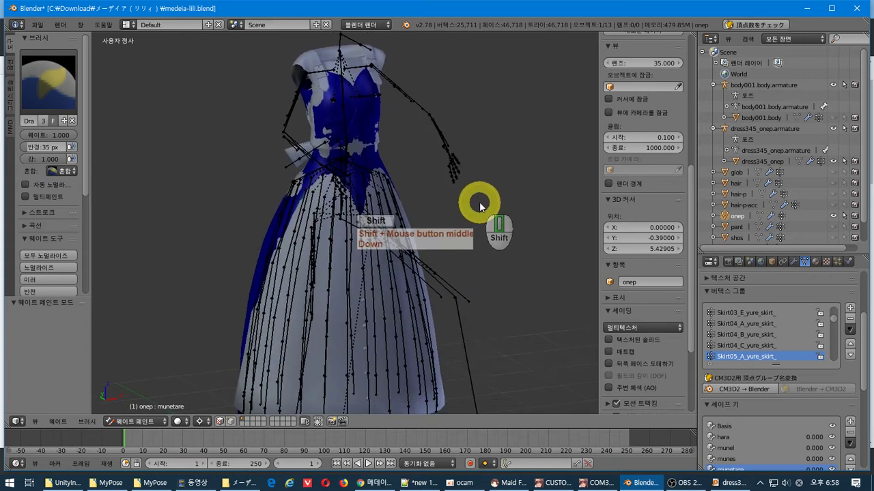
left_click(833, 161)
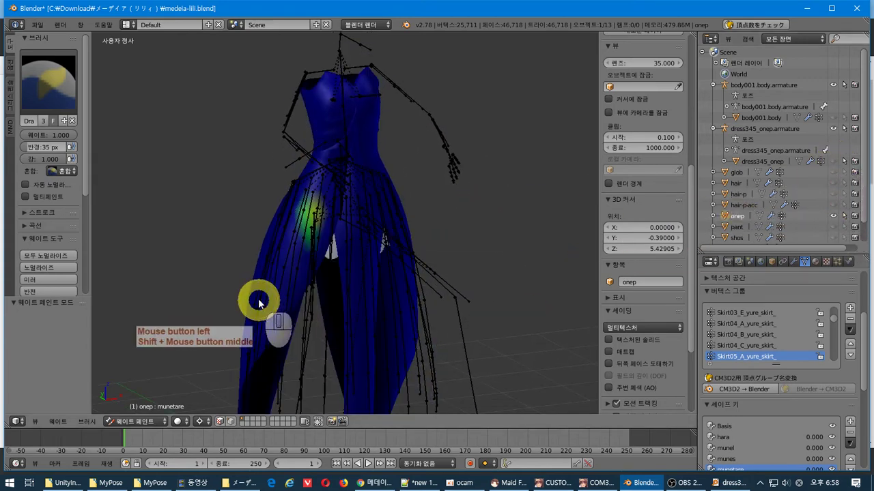
Examine the weights of onep's remaining vertex groups, from Skirt05_A_yure_skirt_ through Uppertwist_R.
key("Down")
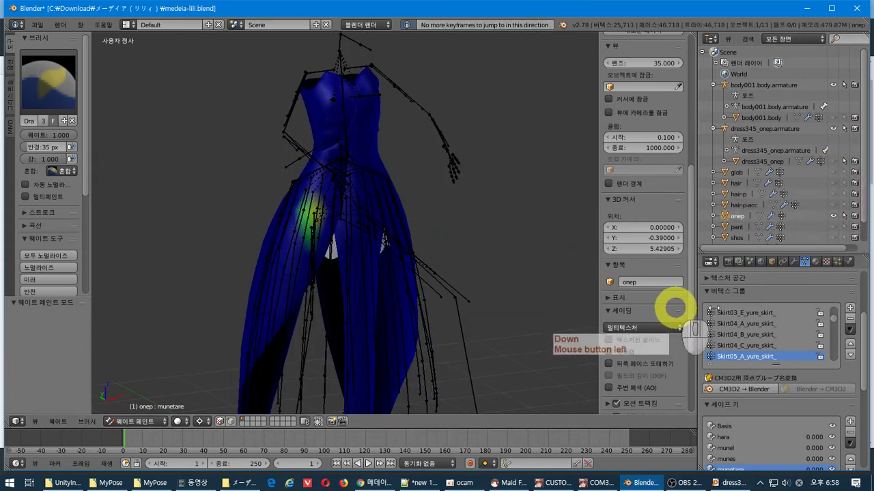
key("Down")
key("Down")
key("Down")
key("Down")
key("Down")
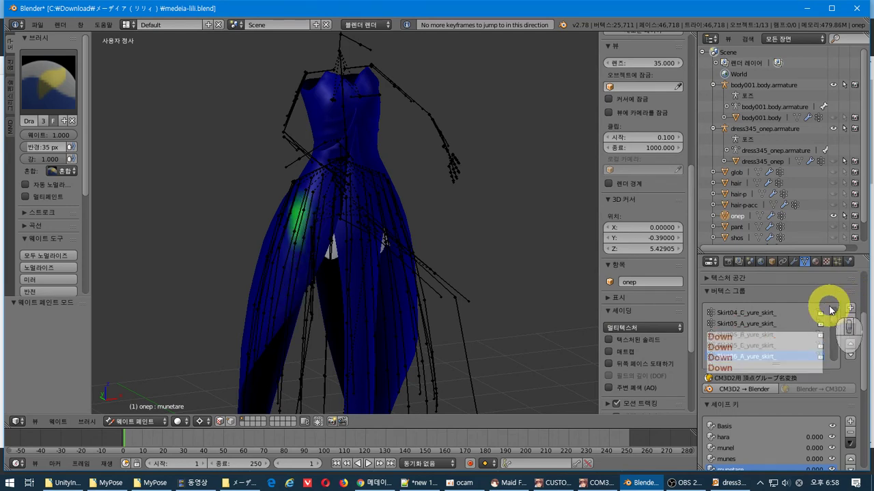
key("Down")
key("Down")
key("Down")
key("Down")
key("Down")
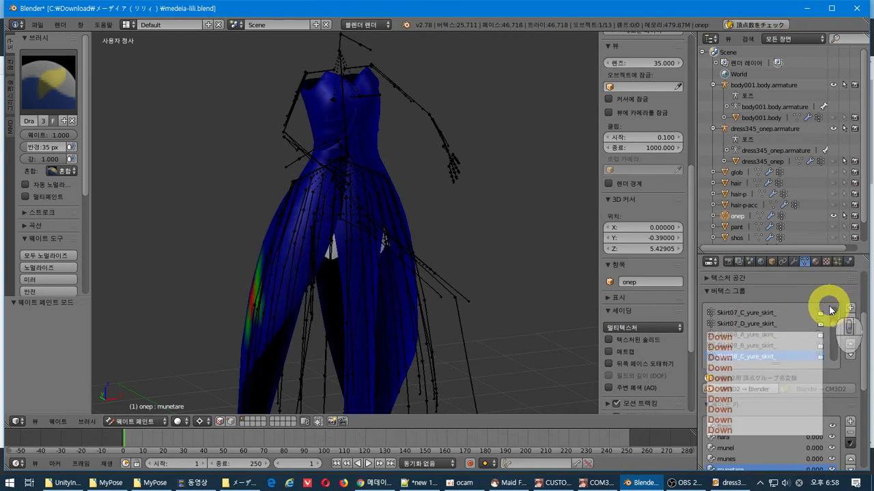
key("Down")
key("Down")
key("Down")
key("Down")
key("Down")
key("Down")
key("Down")
key("Down")
key("Down")
key("Down")
key("Down")
key("Down")
key("Down")
key("Down")
key("Down")
key("Down")
key("Down")
key("Down")
key("Down")
key("Down")
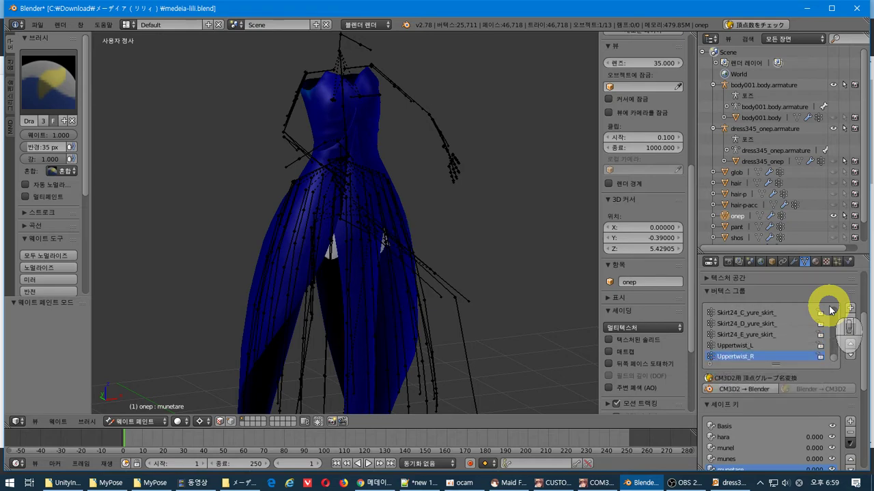
Return onep to Object Mode and inspect the bodice up close.
scroll(313, 250, "up", 3)
scroll(318, 215, "down", 3)
mouse_move(318, 214)
middle_mouse_down("shift")
mouse_move(325, 298)
mouse_move(328, 273)
middle_mouse_up("shift")
scroll(327, 291, "up", 2)
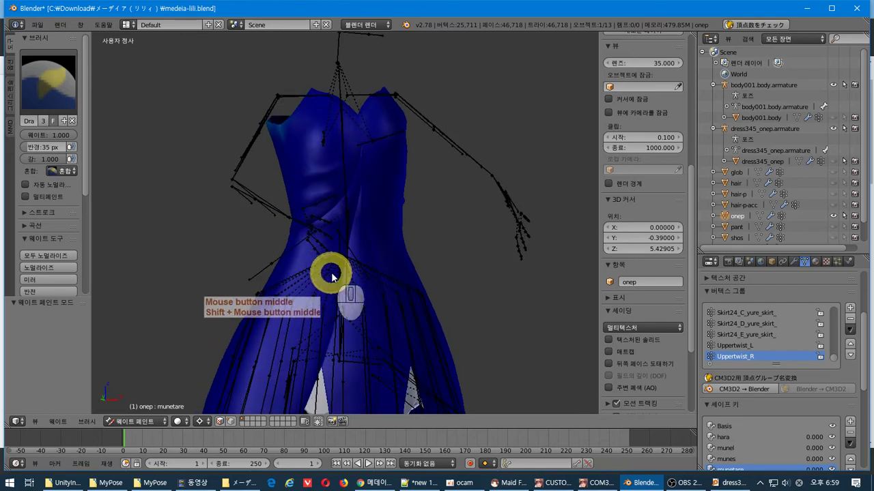
key("Tab")
key("Tab")
left_click(163, 419)
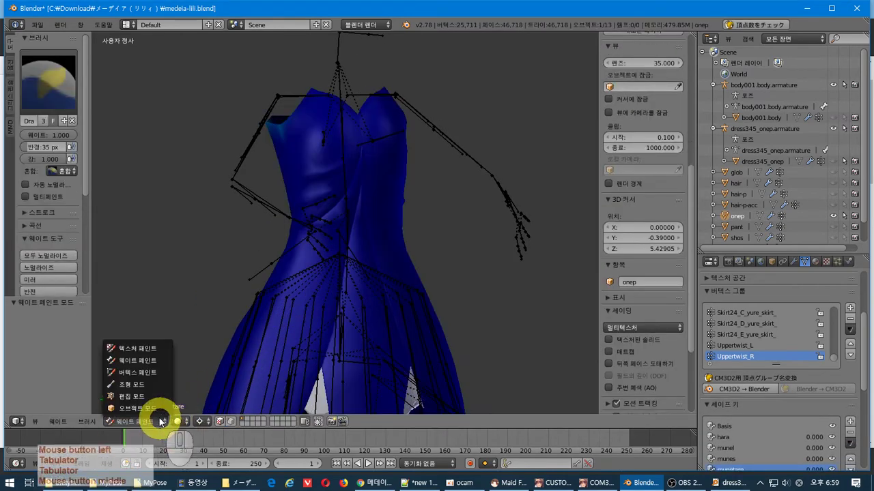
left_click(162, 410)
middle_click_drag(410, 217, 457, 248)
scroll(398, 221, "down", 2)
scroll(449, 244, "up", 2)
scroll(458, 254, "up", 2)
scroll(458, 254, "up", 1)
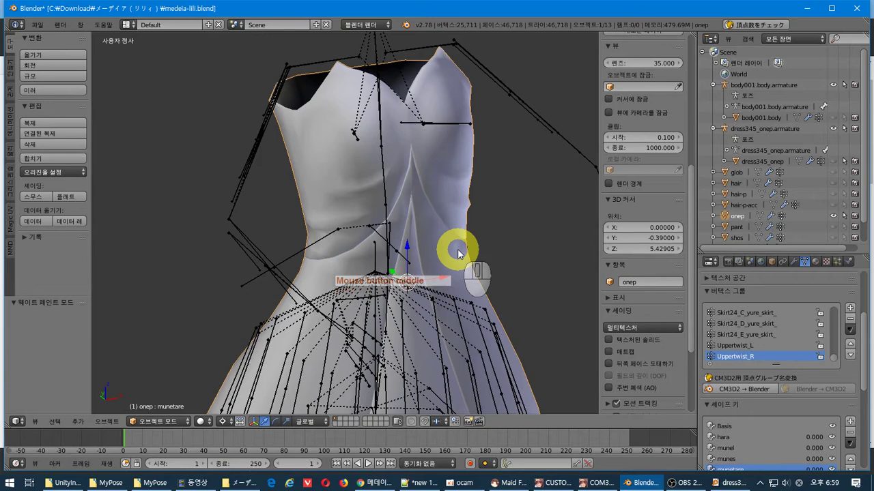
Add a blank line and the note "웨이트를 걸었는데 본정보는 복사 안된 상황" at the end of the Notepad++ notes.
key("alt+Tab")
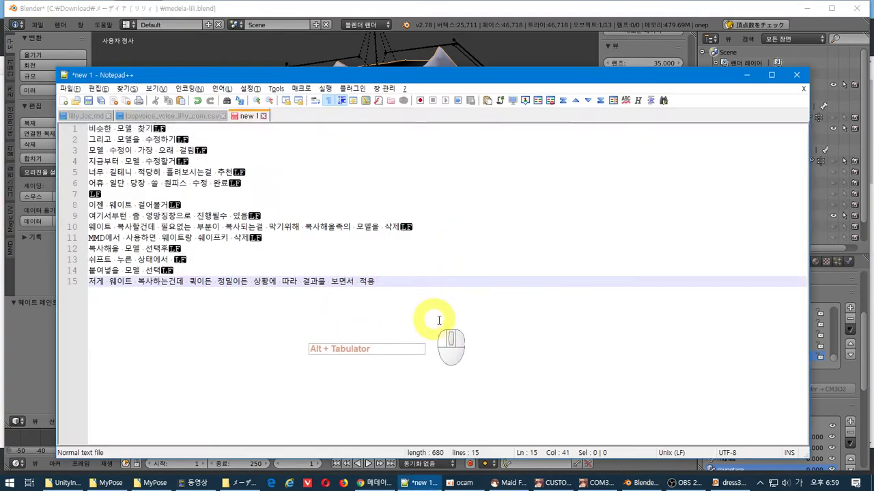
left_click(551, 321)
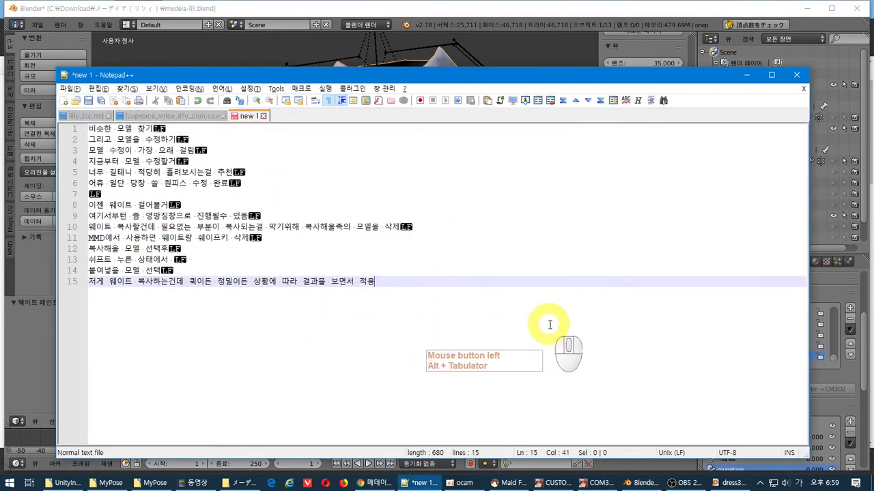
left_click(473, 30)
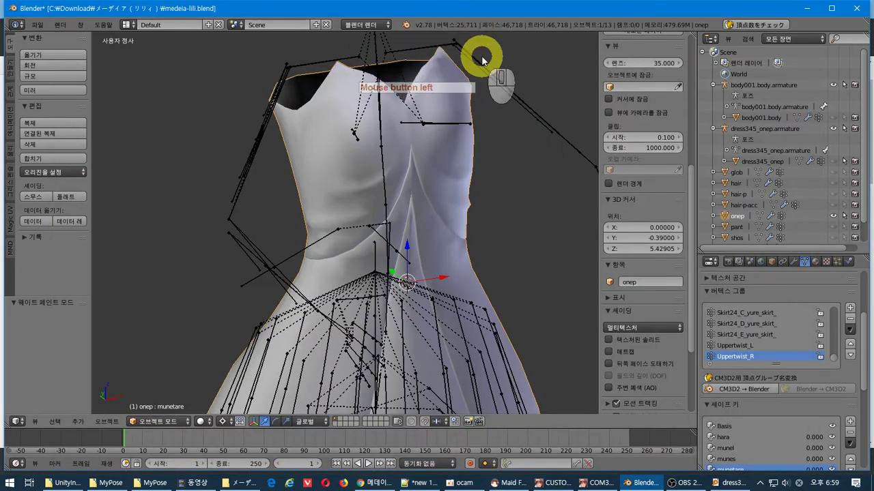
key("alt+Tab")
key("Return")
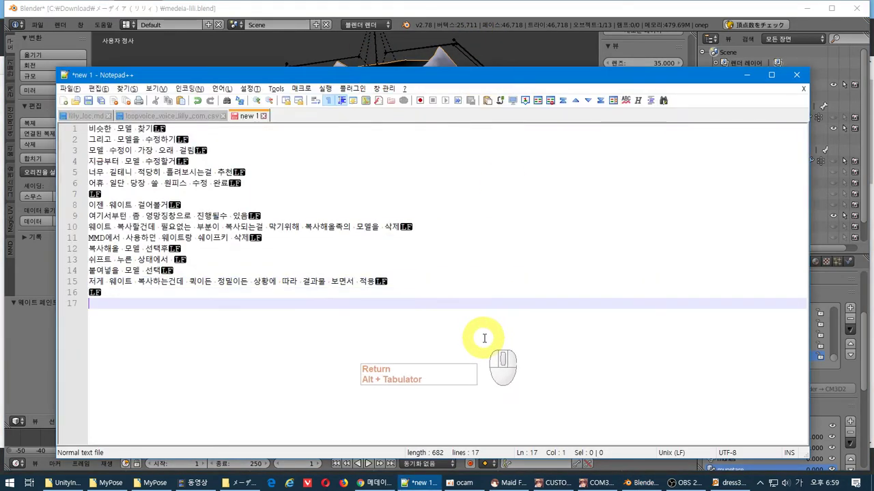
type("웨이트를 걸었는데 본정보는 복사 안ㄷ")
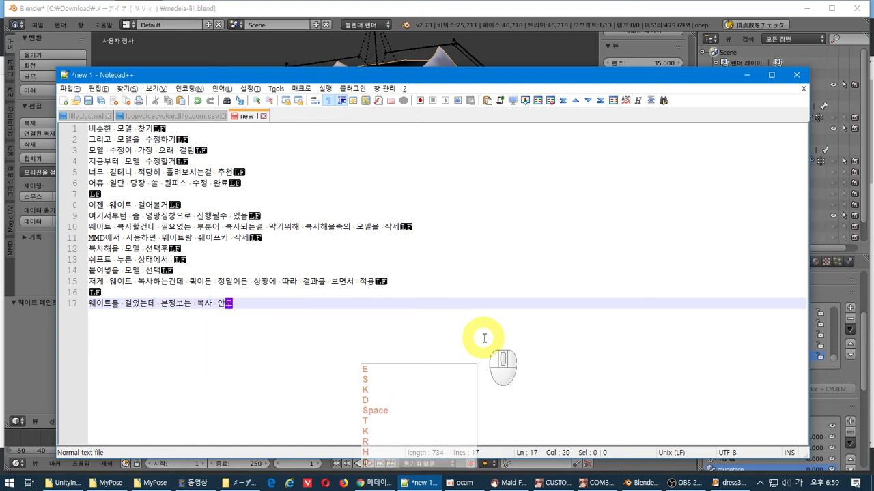
type("된 상황")
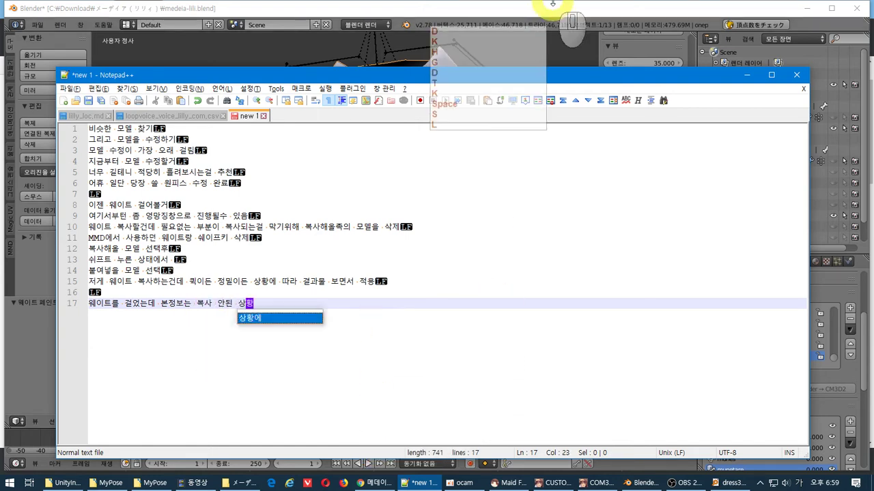
left_click(595, 300)
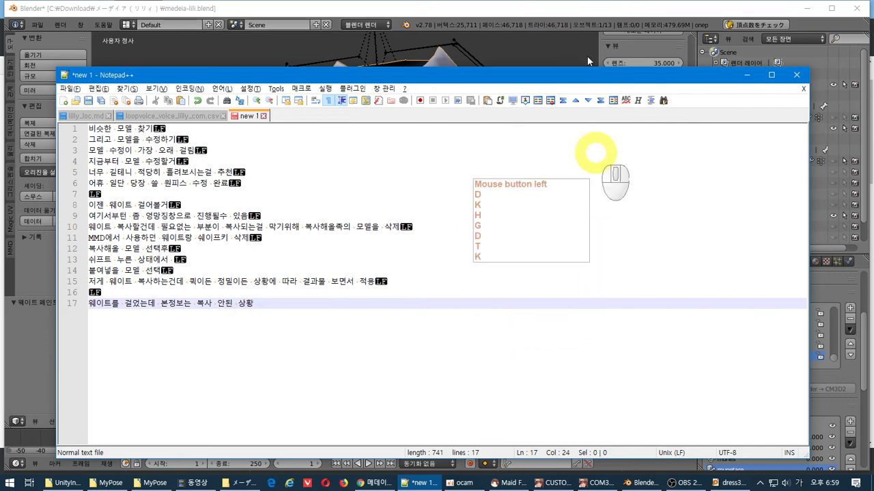
Switch to Blender, copy the CM3D2 bone information from the dress345_onep object and paste it onto onep.
left_click(575, 5)
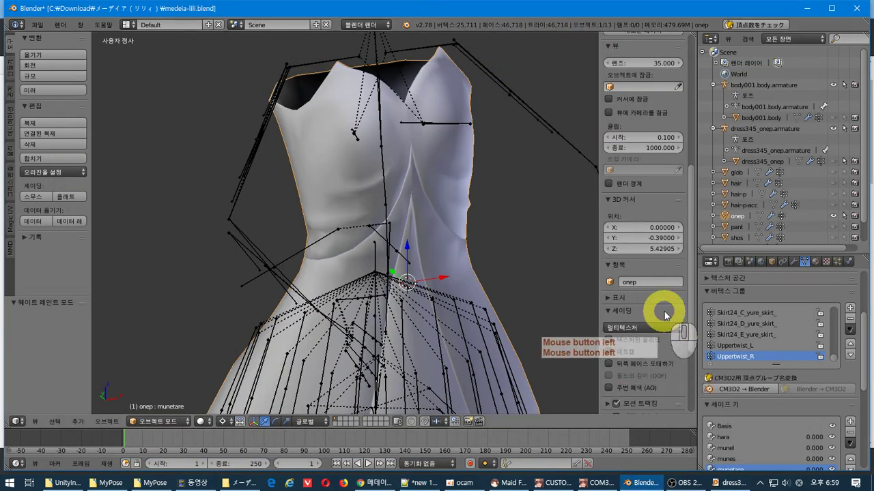
left_click(764, 165)
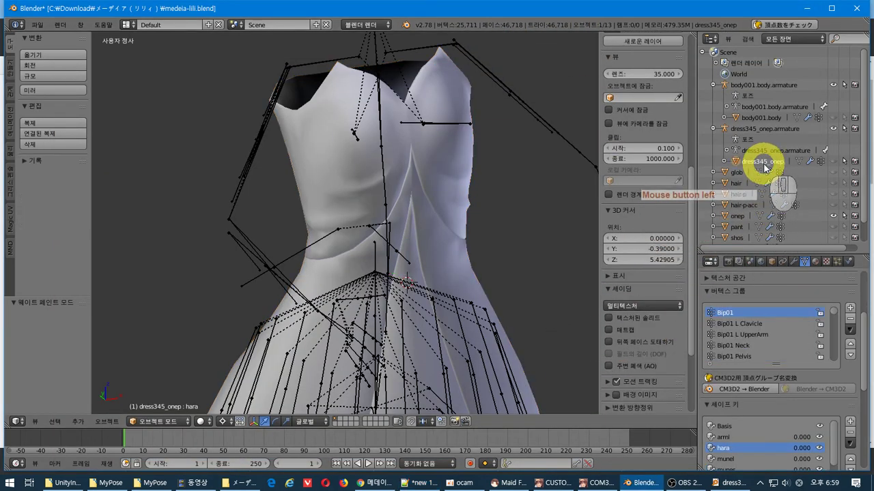
left_click(771, 262)
left_click(738, 324)
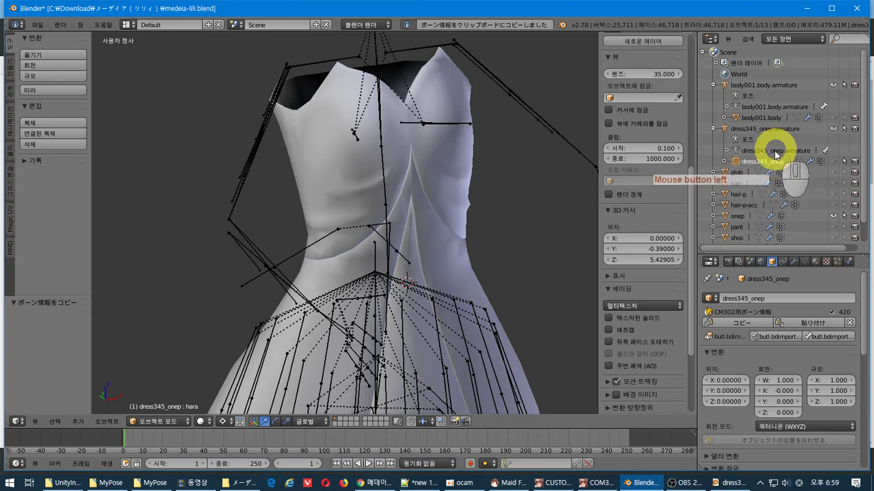
scroll(750, 205, "down", 1)
left_click(738, 195)
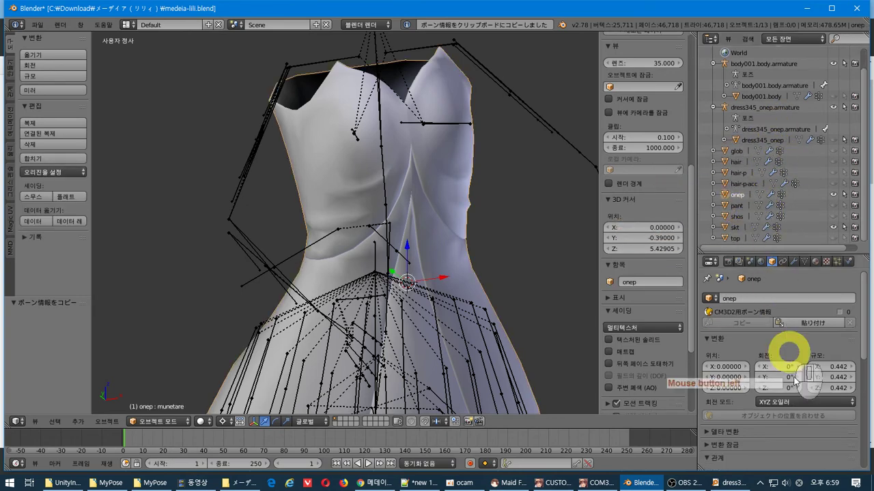
left_click(807, 322)
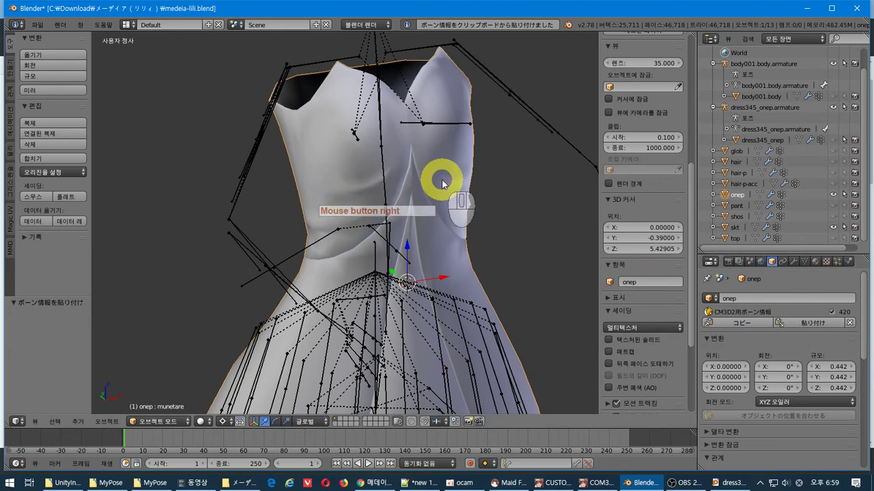
In the Notepad++ notes, leave a blank line and add the line "일단 원본쪽을 복사".
key("alt+Tab")
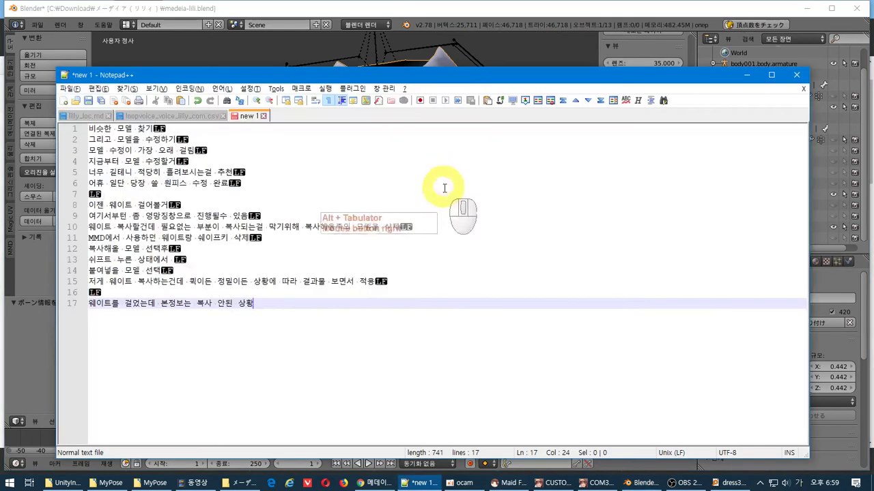
key("Return")
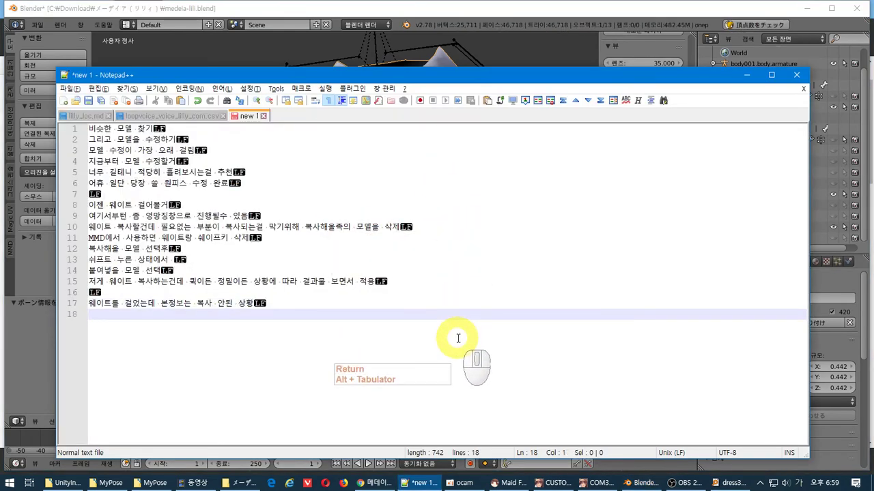
key("Return")
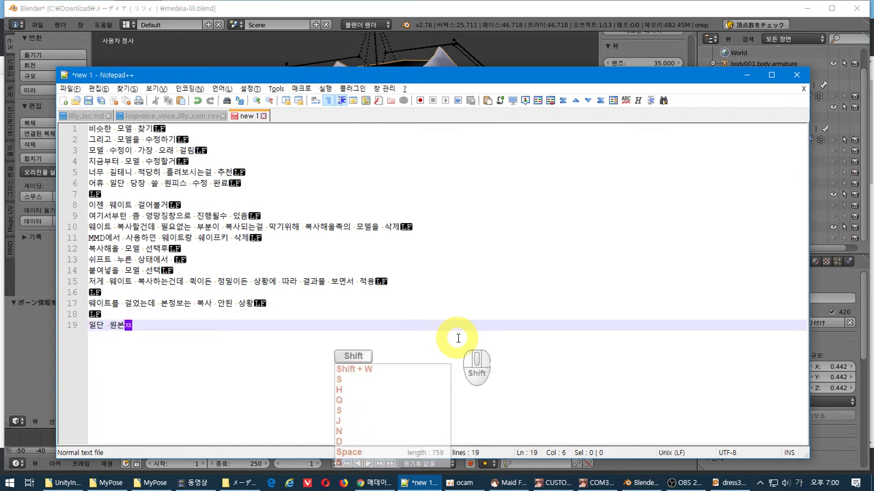
type("일단 원본쪽을 복사")
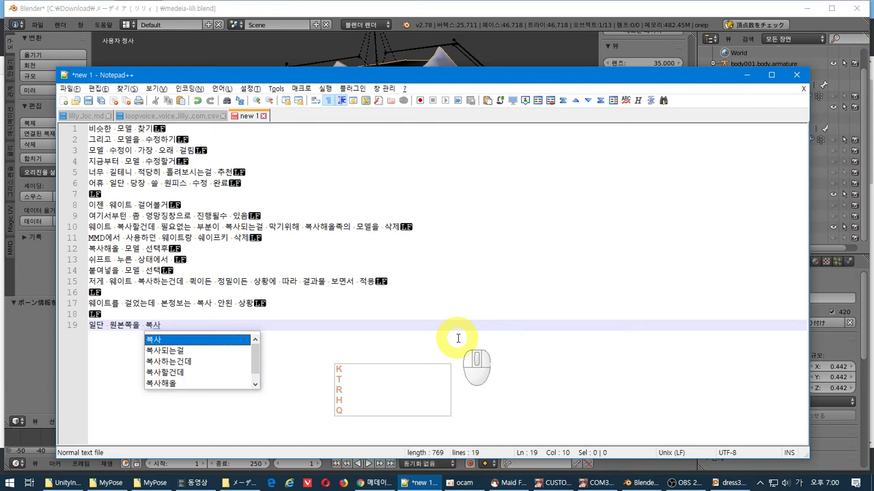
Reword the last note line as "일단 복사해온쪽을 본정보 복사".
key("Left")
key("Escape")
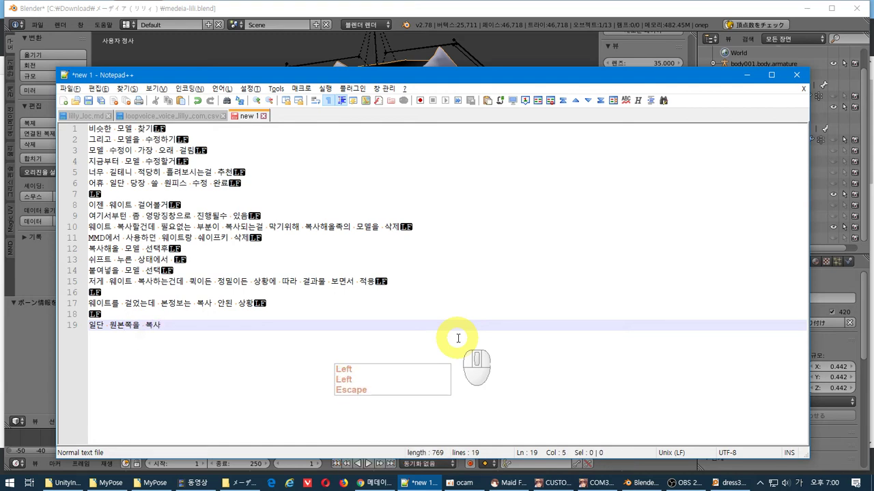
type("복사해올")
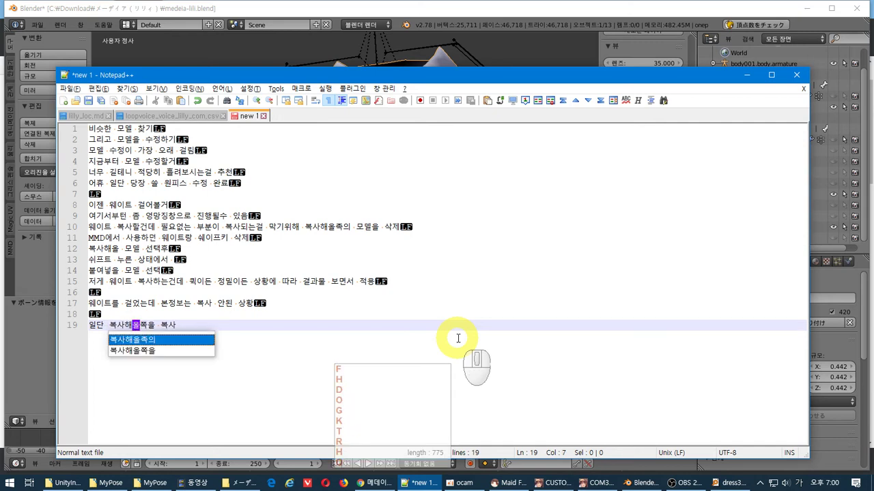
key("BackSpace")
key("BackSpace")
type("ㅗㄴ")
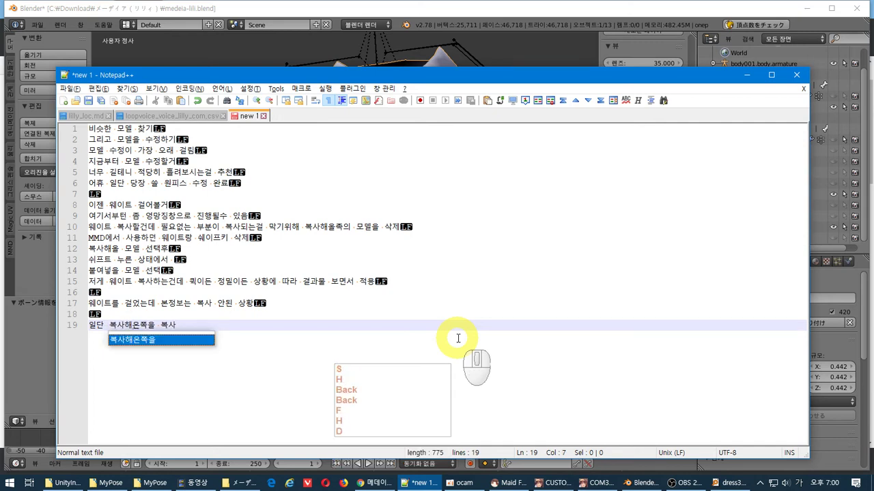
key("Right")
key("Right")
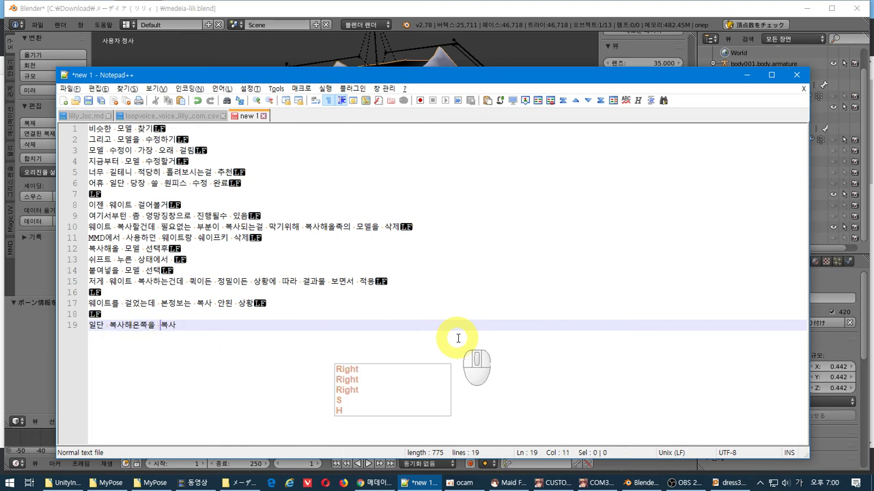
type("보")
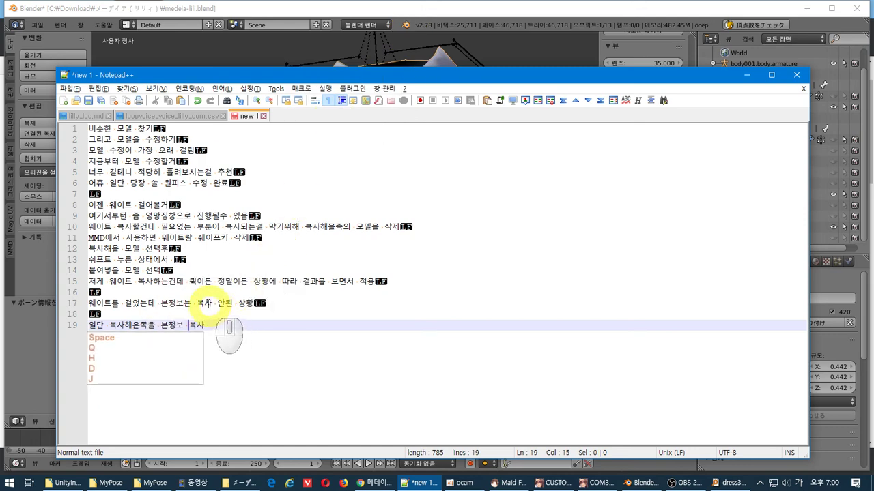
Replace "본정보" with "뼈정보" in the notes, both in the last line and in line 17.
left_click(499, 10)
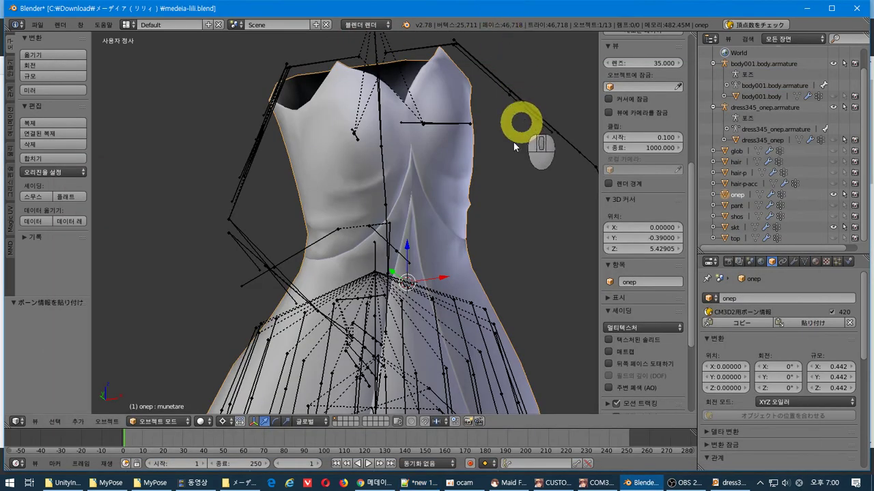
key("alt+Tab")
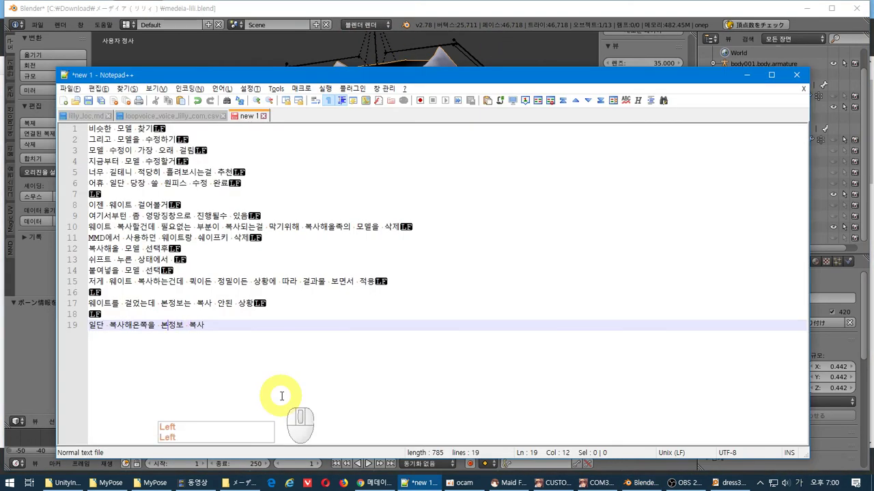
type("뼈")
key("Up")
key("Up")
key("Up")
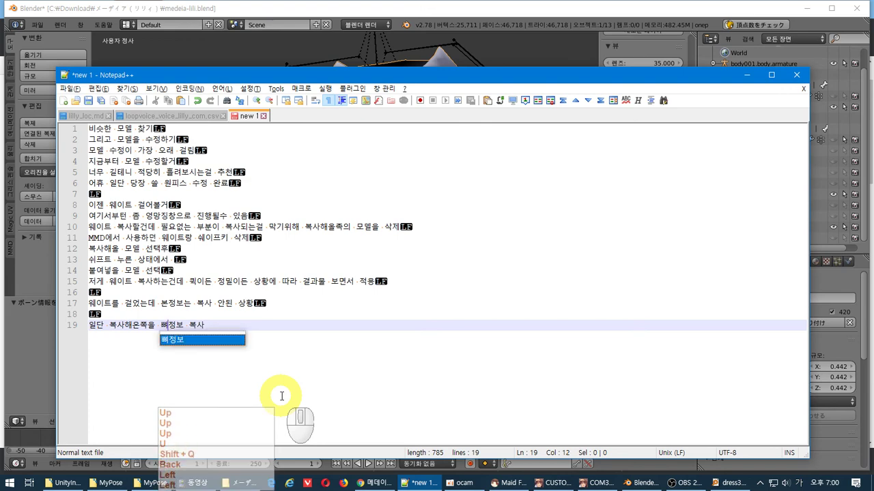
key("Escape")
key("Up")
key("Up")
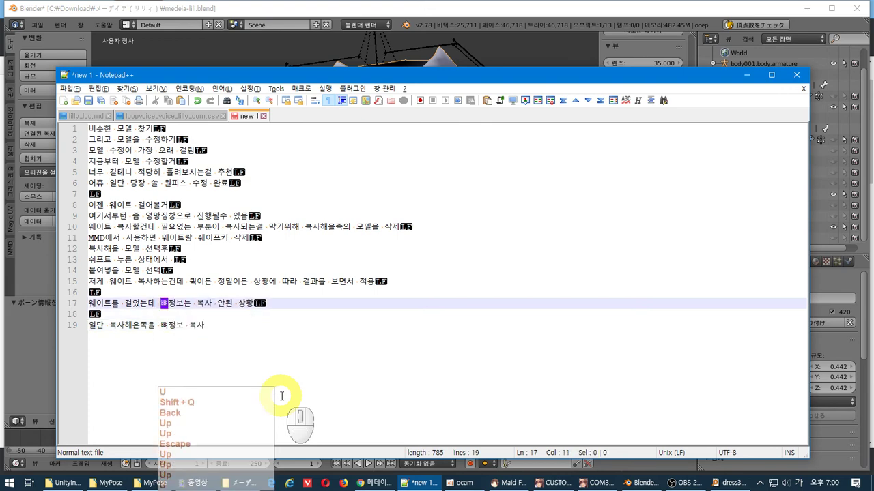
Switch to Blender and look through onep's constraints, vertex groups and material settings.
left_click(281, 8)
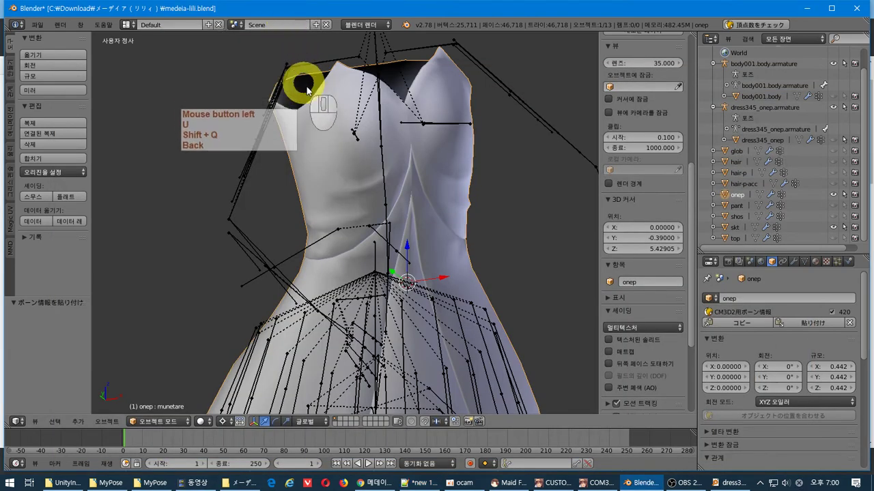
left_click(794, 262)
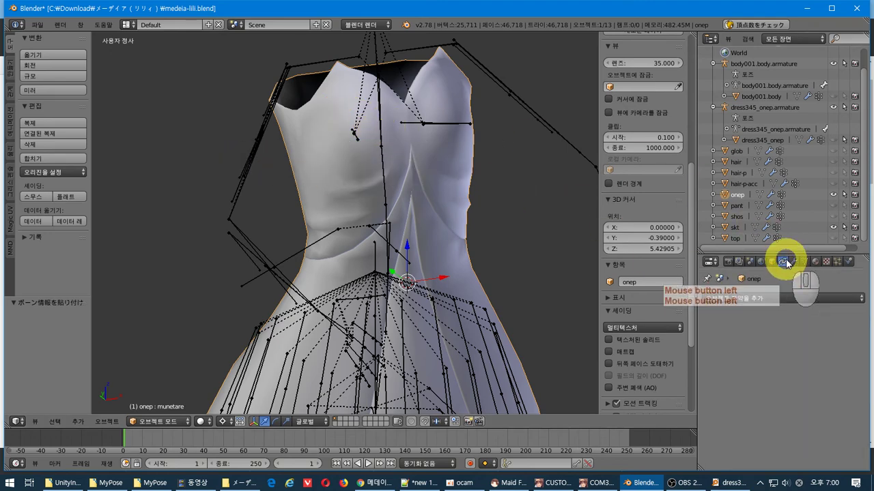
left_click(803, 262)
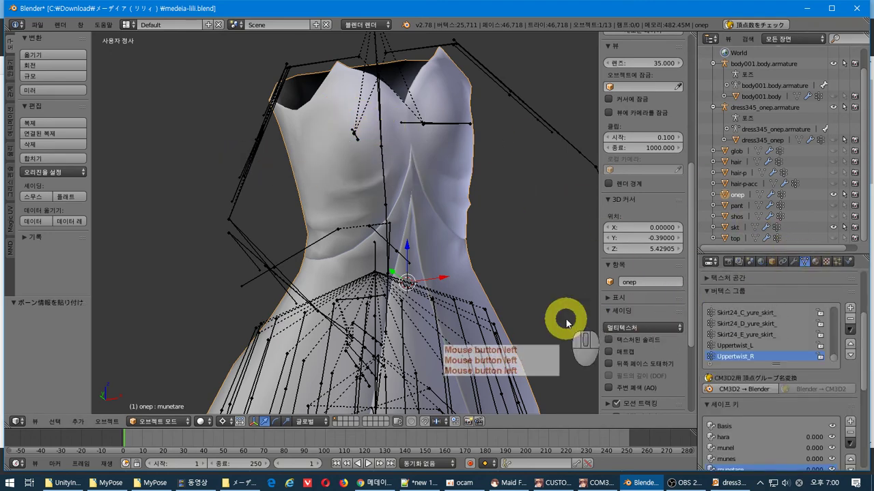
left_click(814, 261)
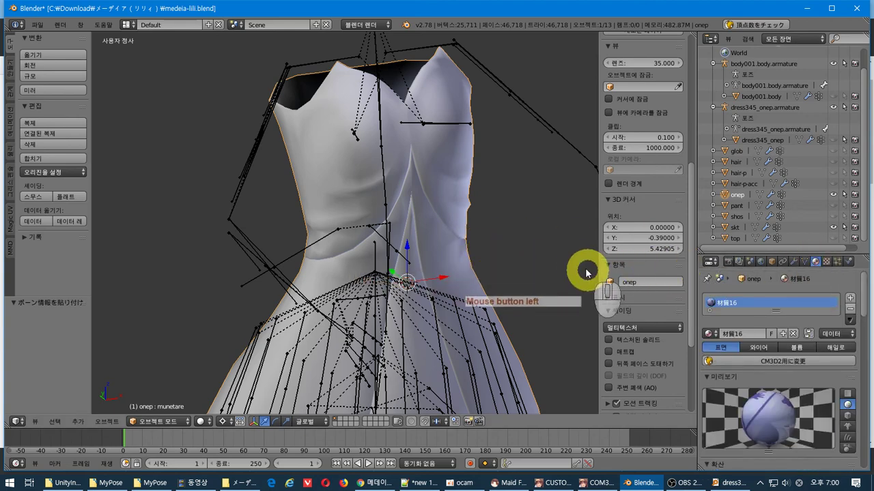
left_click_drag(589, 271, 574, 269, "alt")
key("alt+Tab")
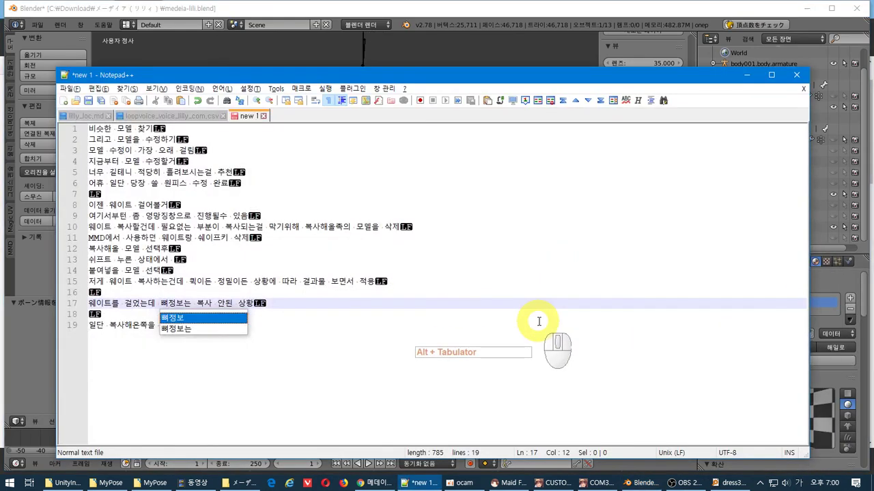
left_click(516, 349)
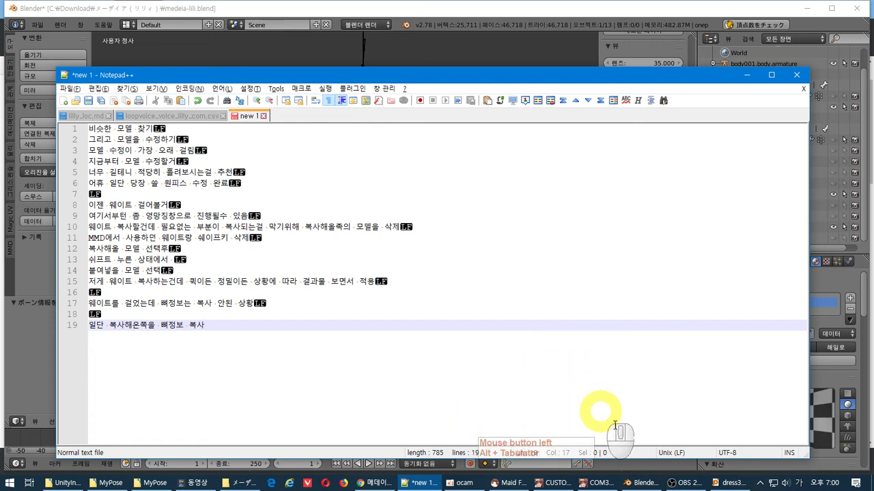
left_click(685, 482)
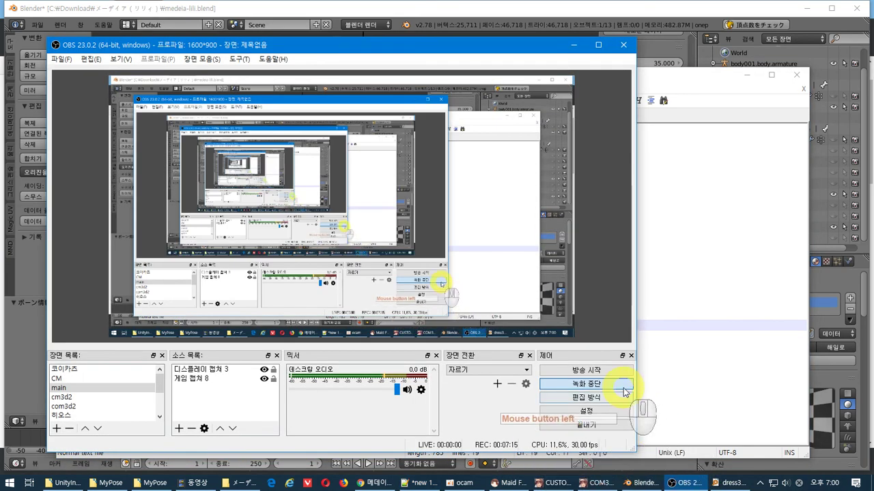